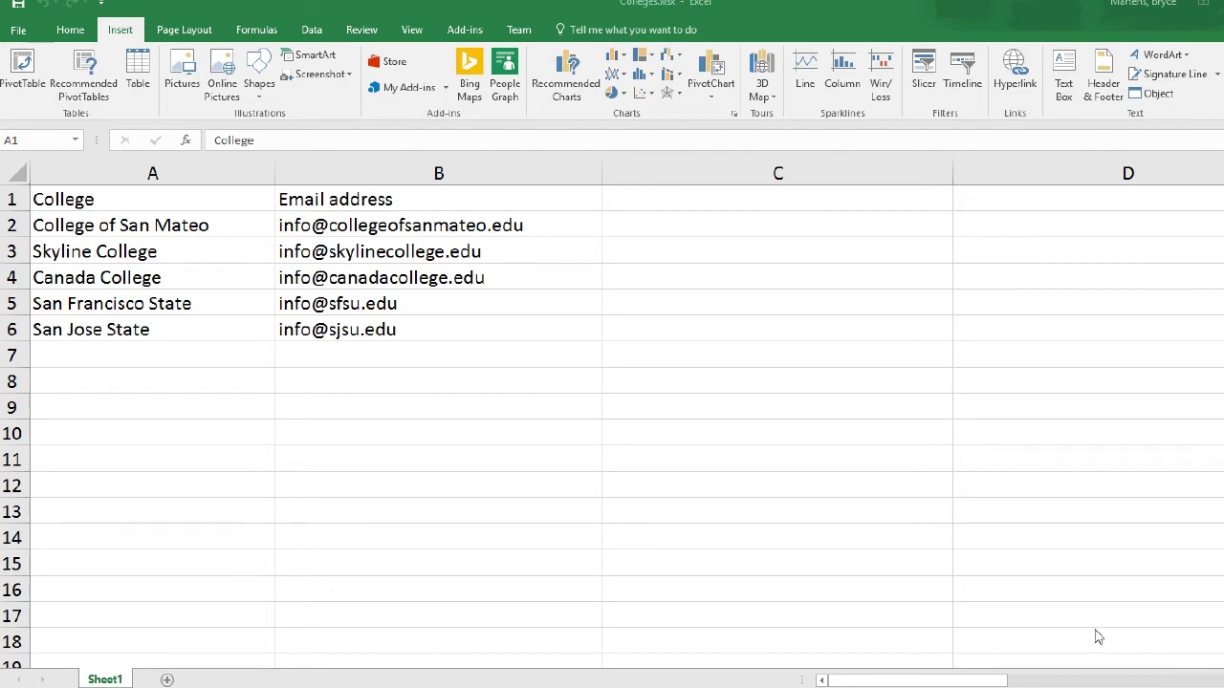
- Turn the plain-text email addresses in cells B2 to B6 into clickable hyperlinks by re-entering each cell unchanged
click(522, 227)
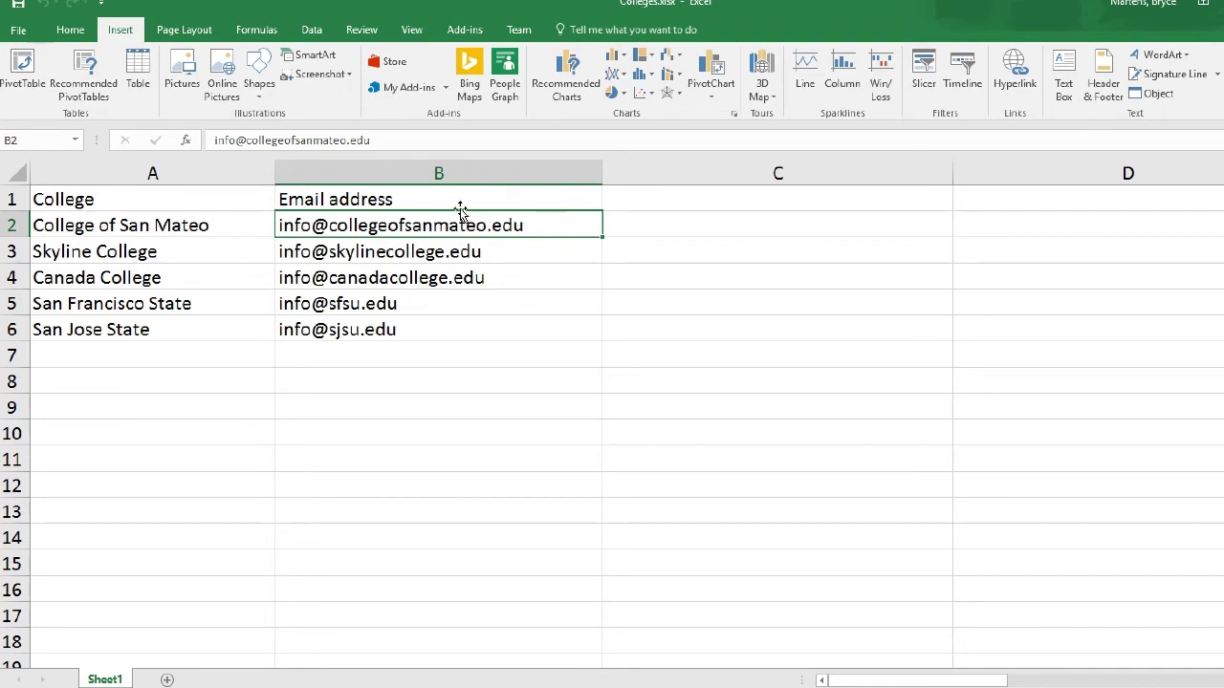
click(448, 145)
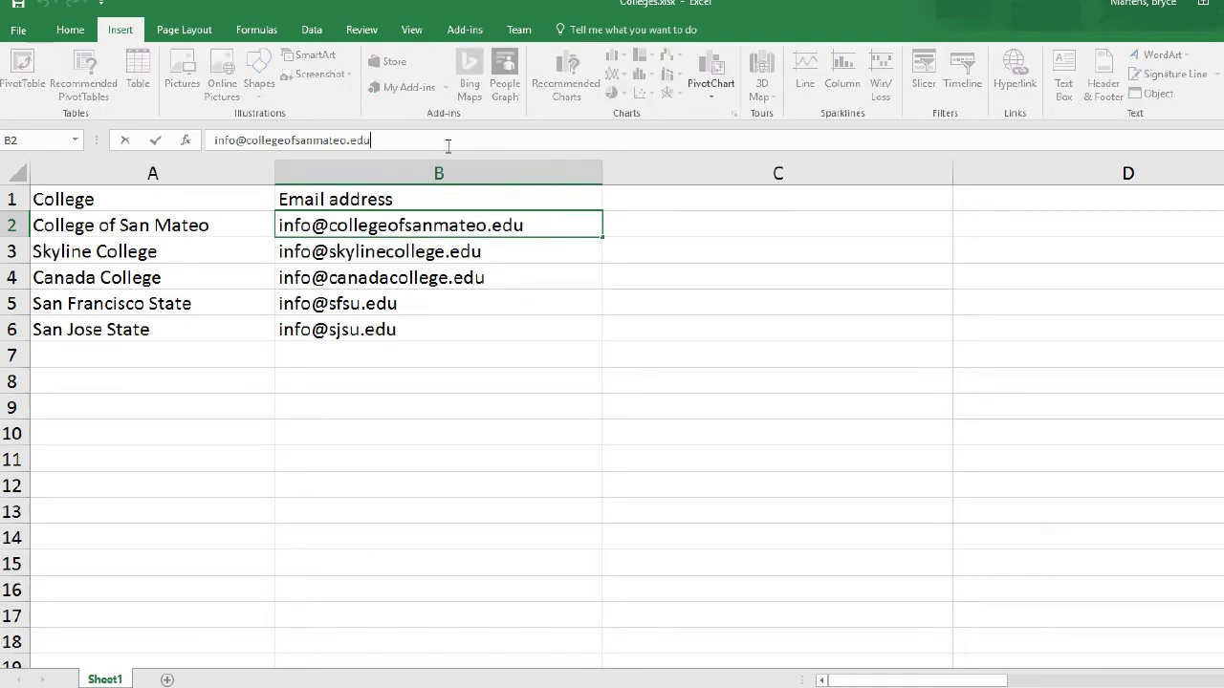
key(Return)
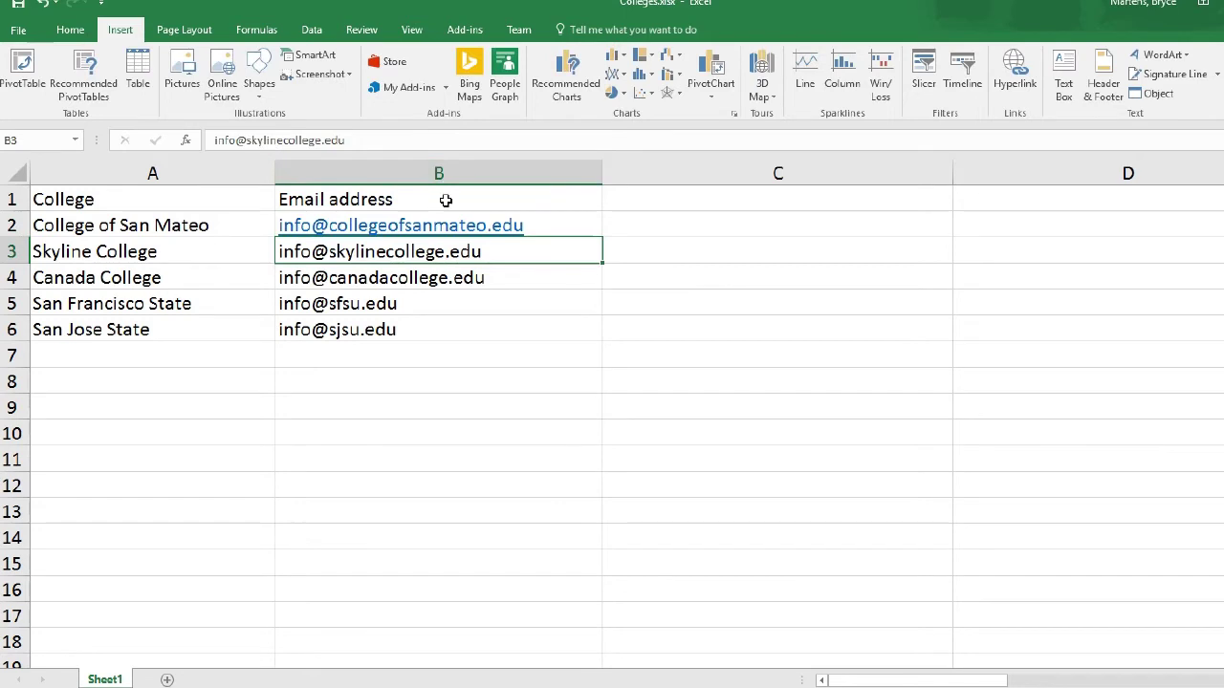
click(411, 144)
key(Return)
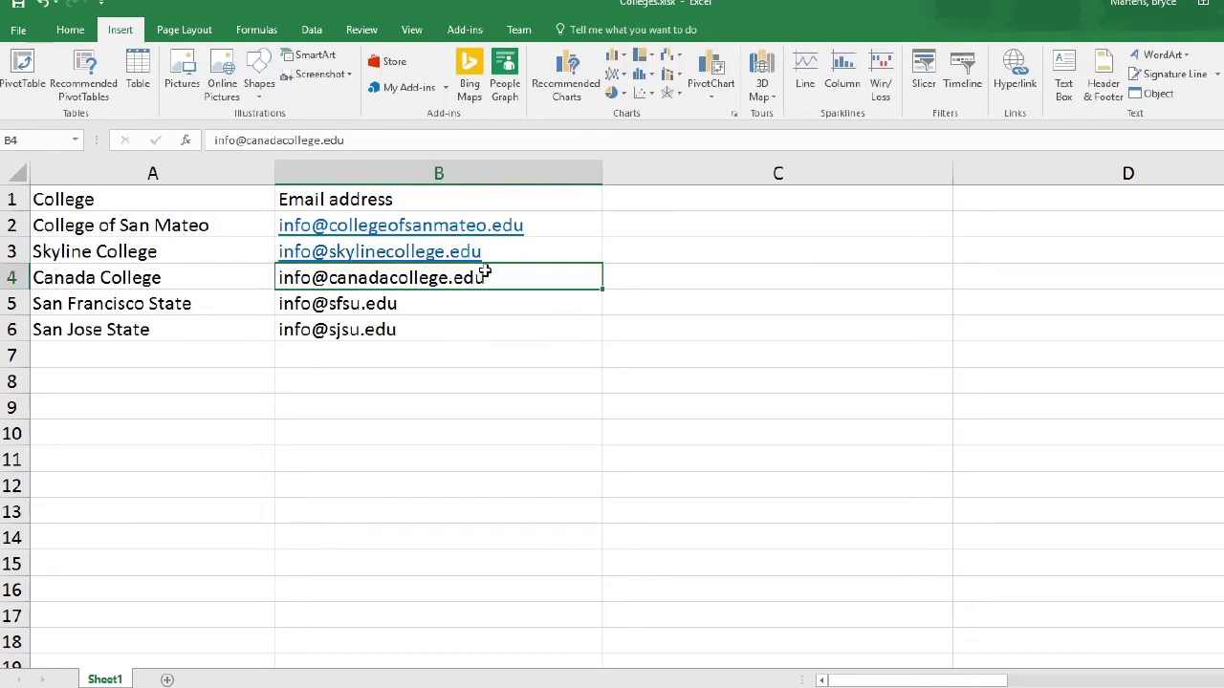
click(358, 143)
key(Return)
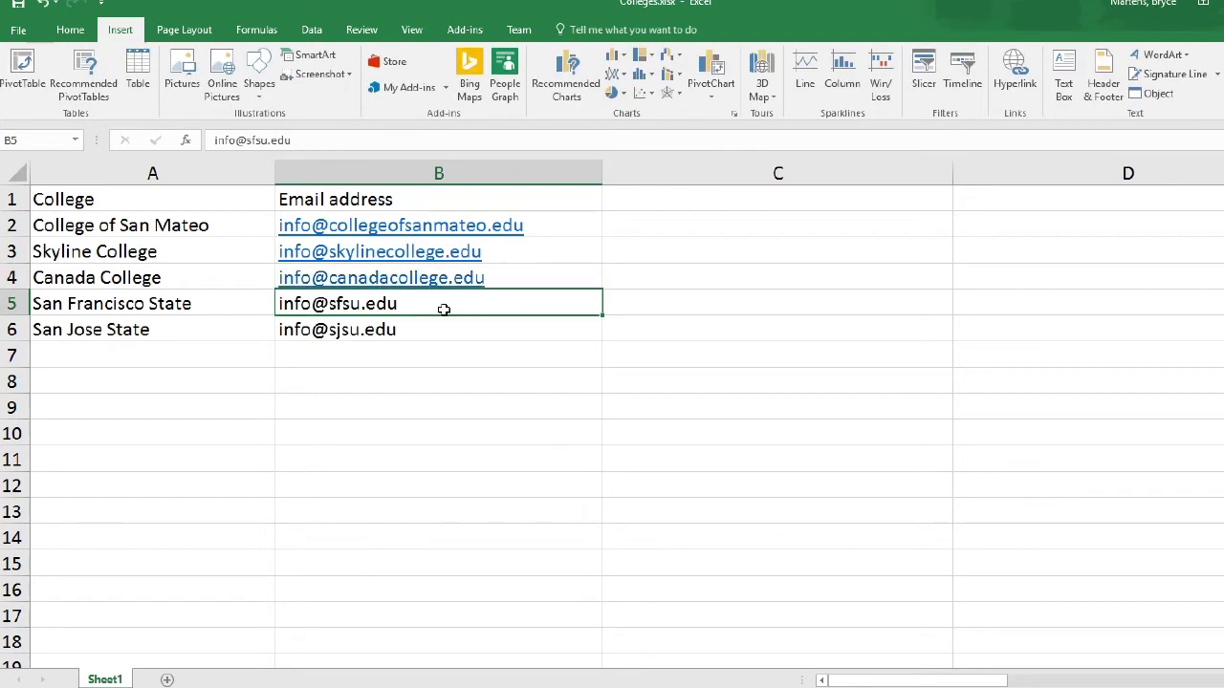
click(379, 139)
key(Return)
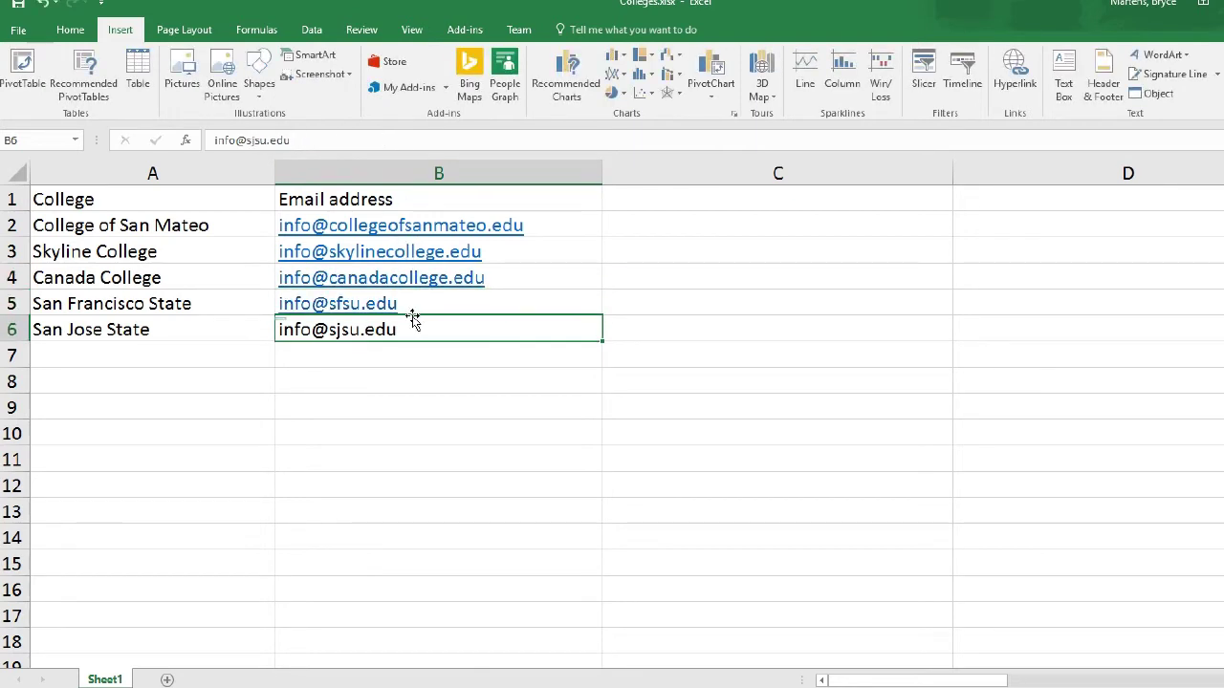
click(347, 139)
key(Return)
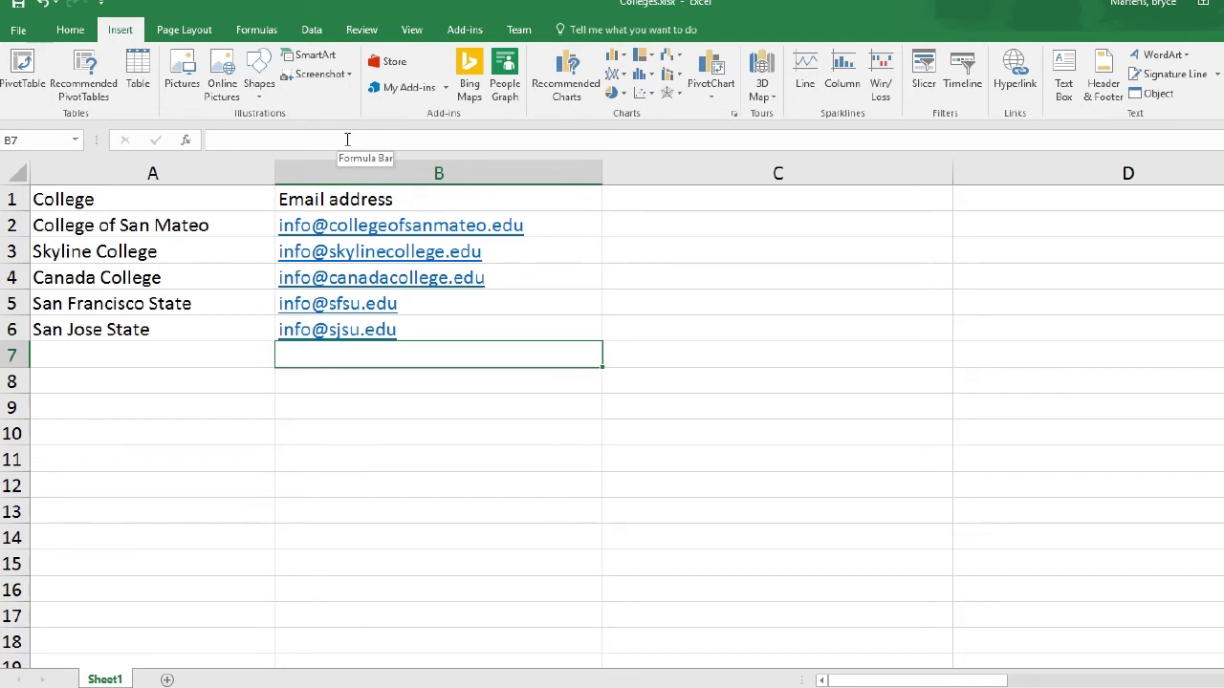
- Test the College of San Mateo email link, and close the new message without saving it
click(469, 230)
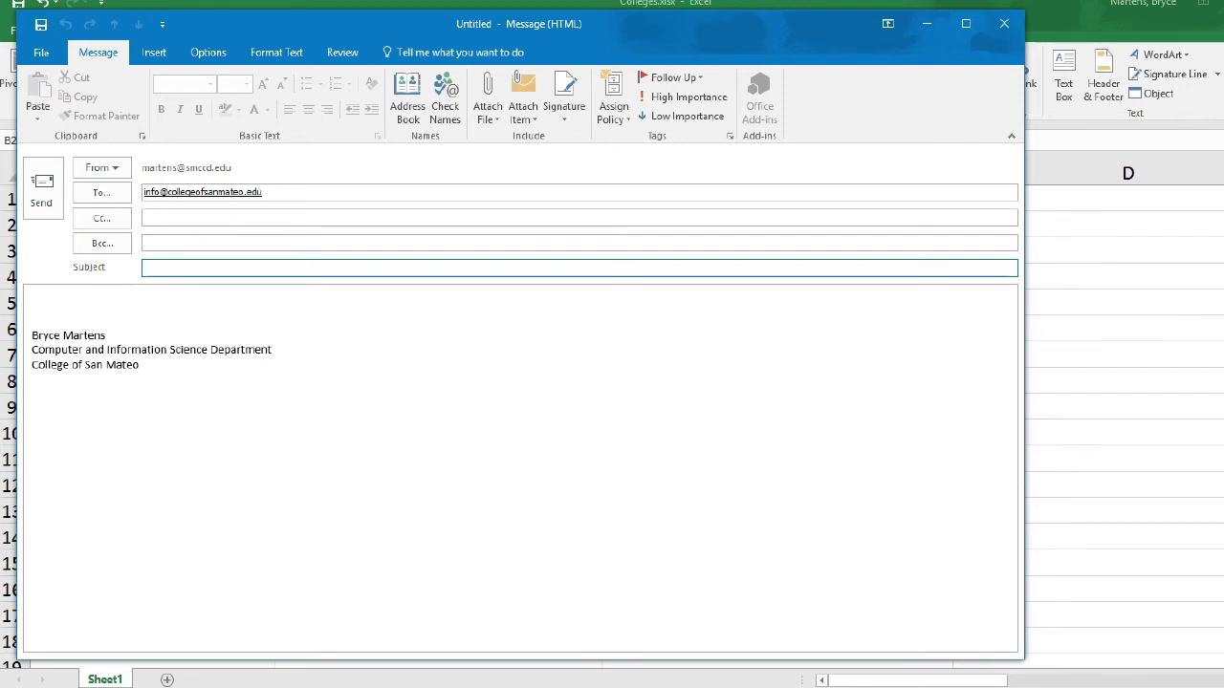
click(1008, 35)
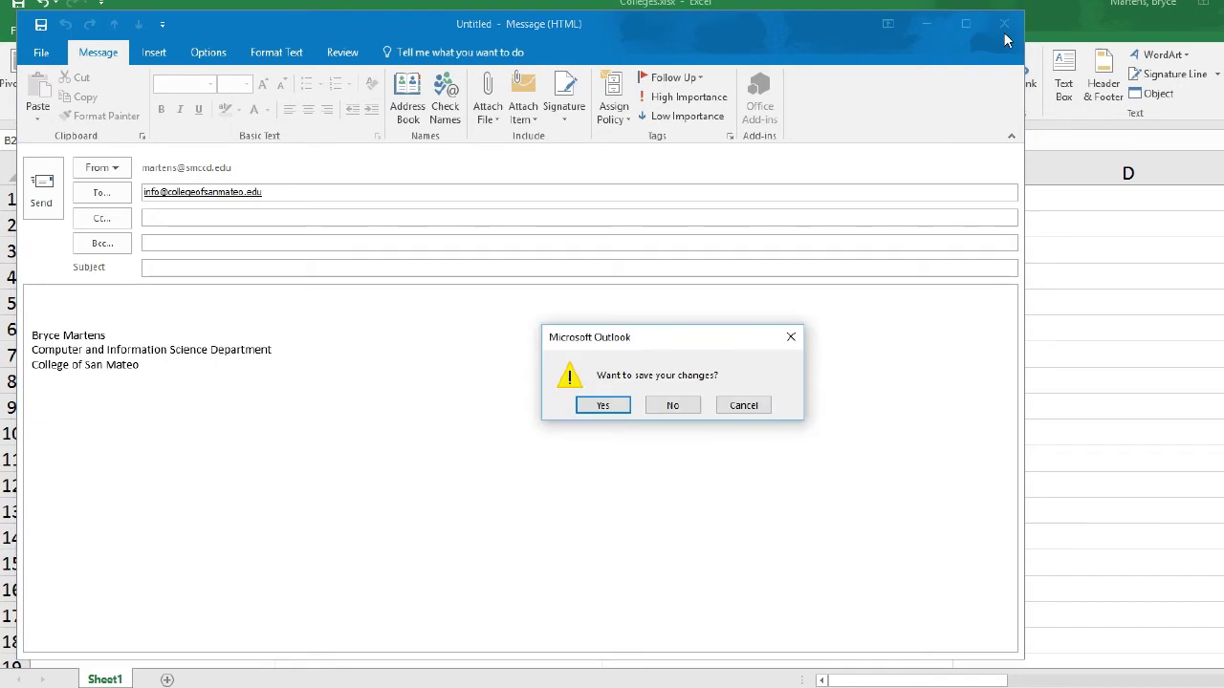
click(690, 412)
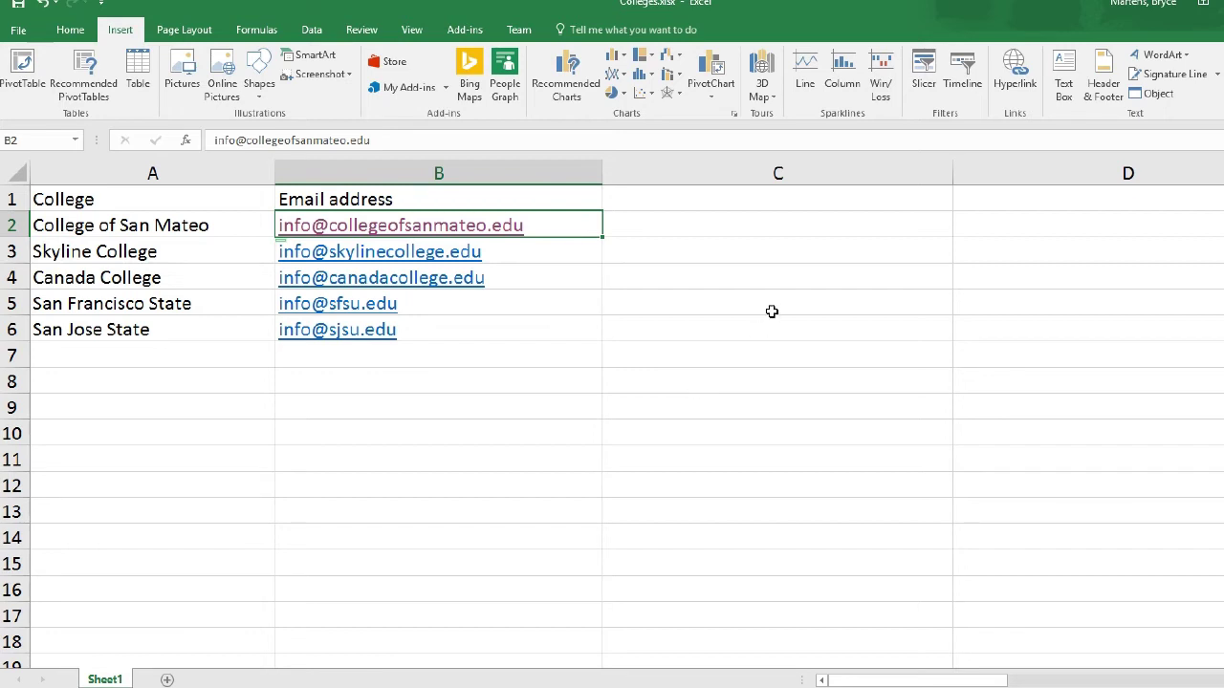
click(205, 227)
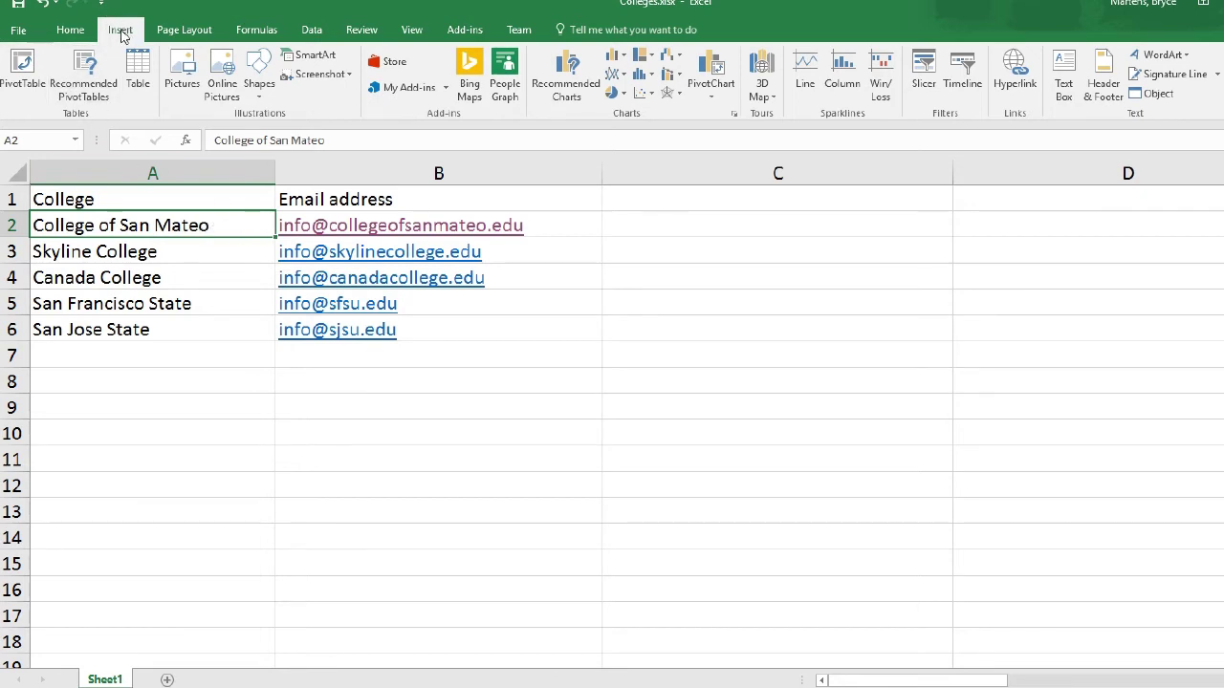
click(1011, 88)
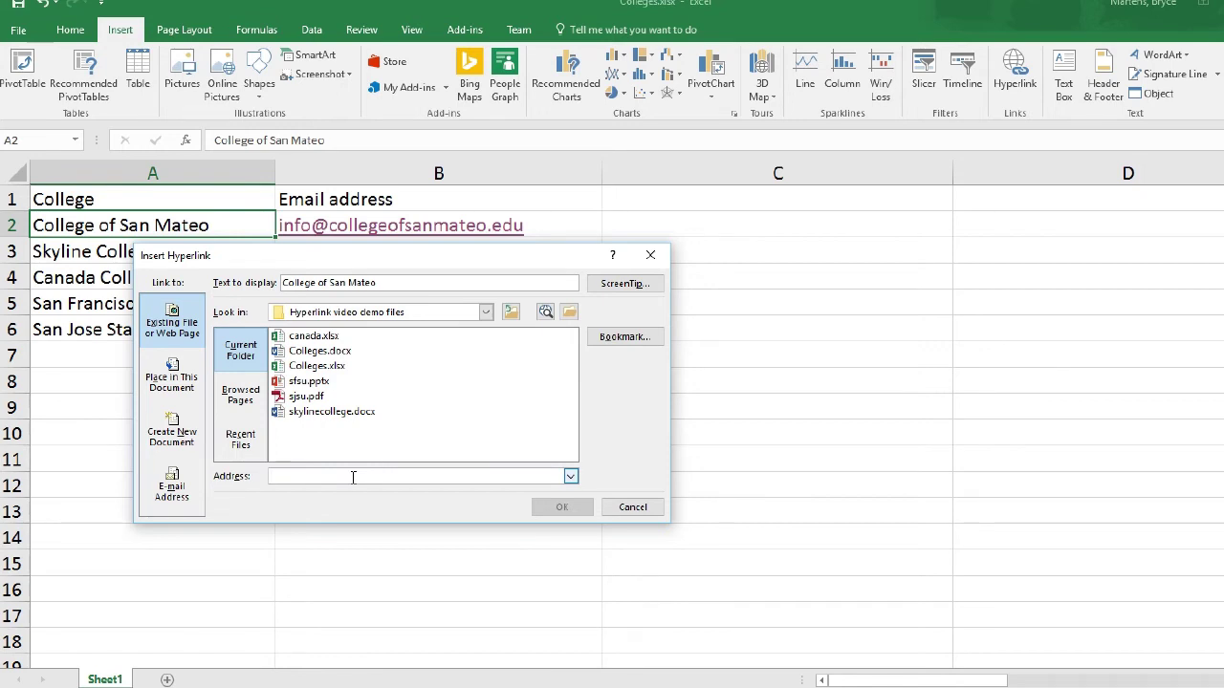
text(h)
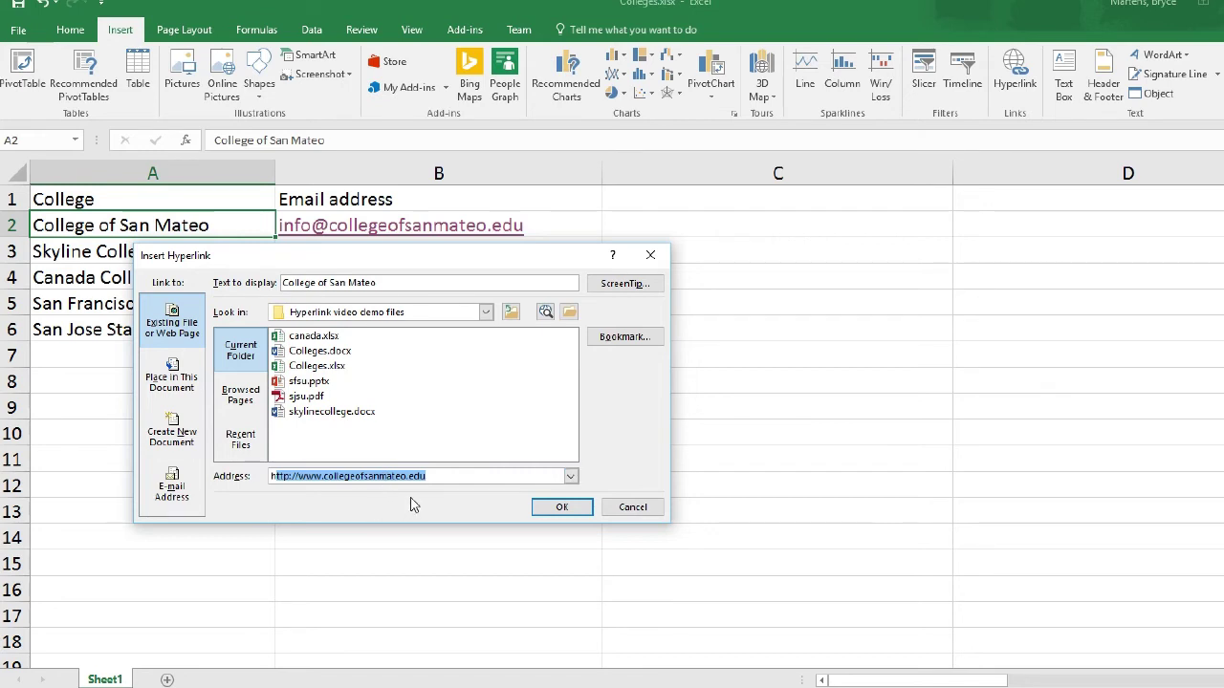
click(450, 476)
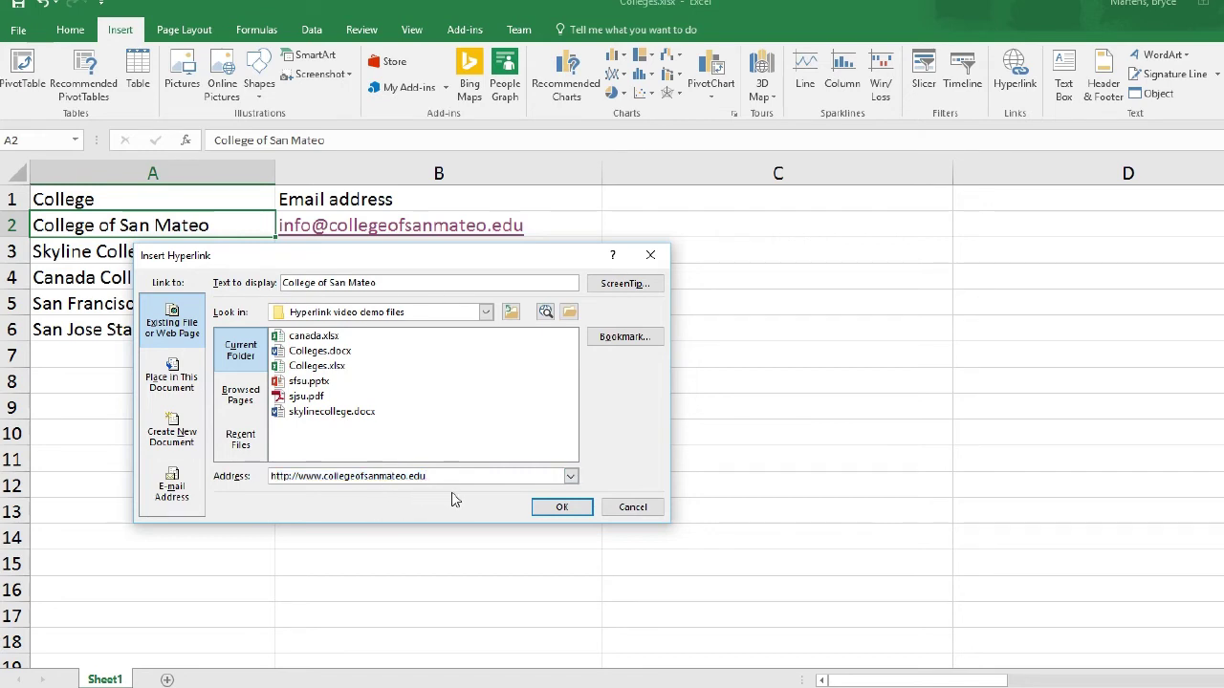
click(572, 507)
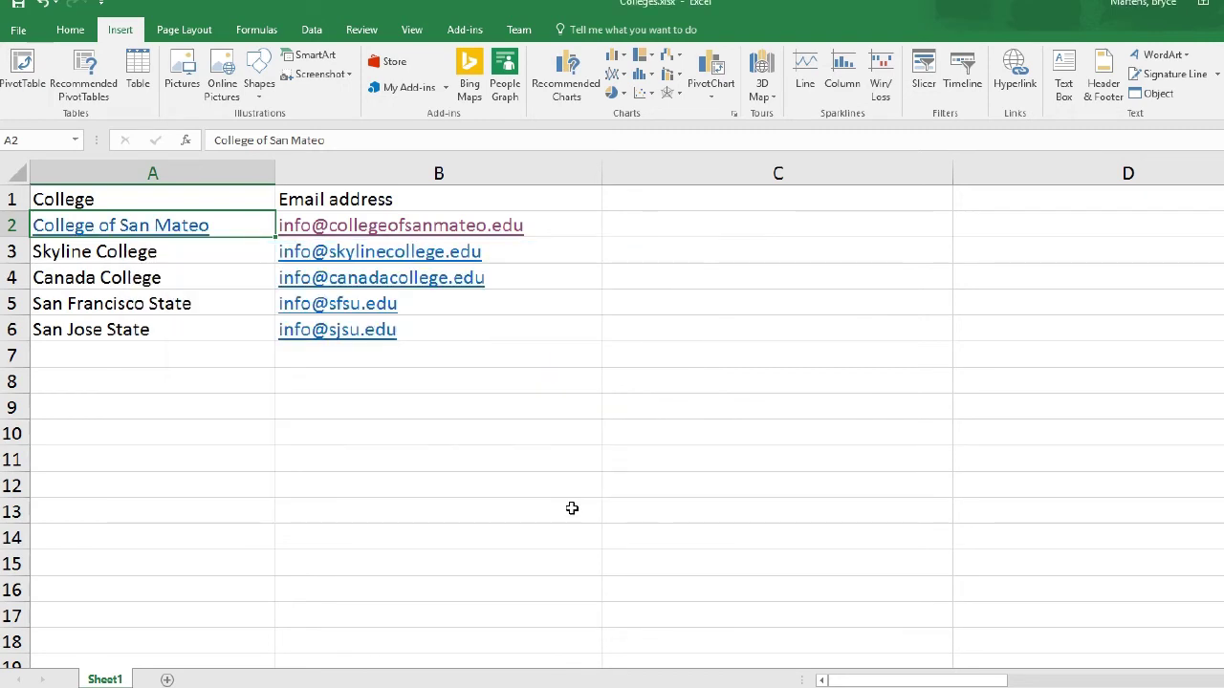
- Insert a hyperlink on the Skyline College cell A3 to the existing Word file skylinecollege.docx
click(202, 256)
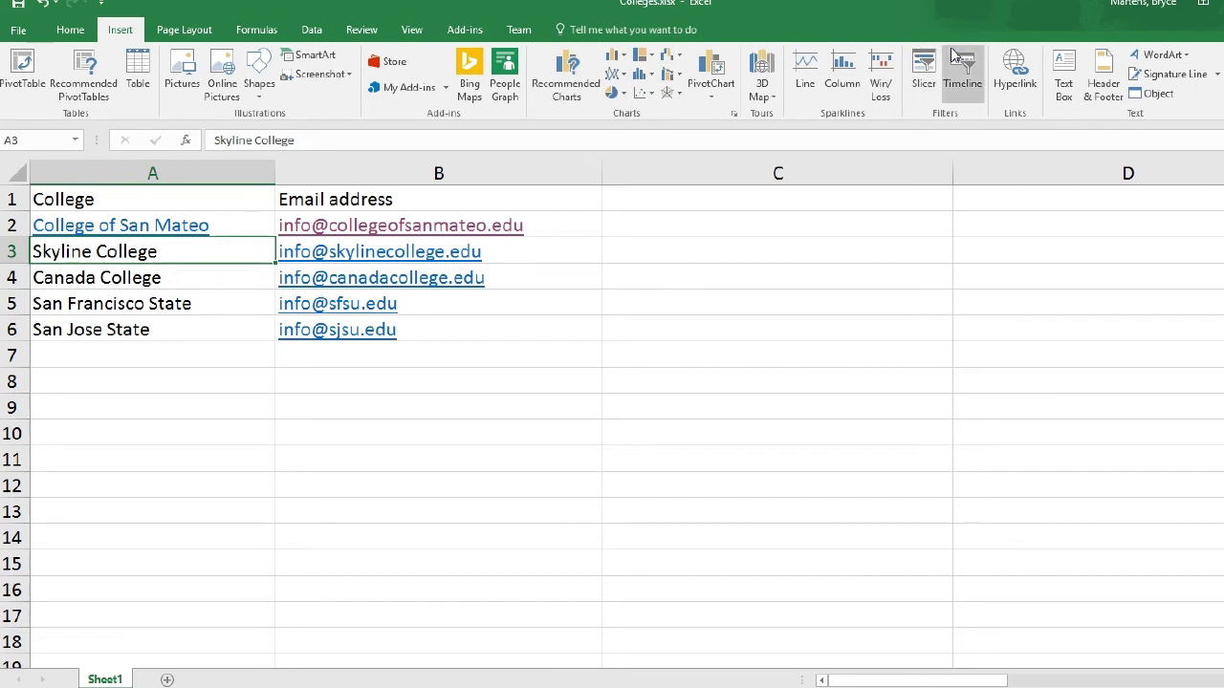
click(1013, 72)
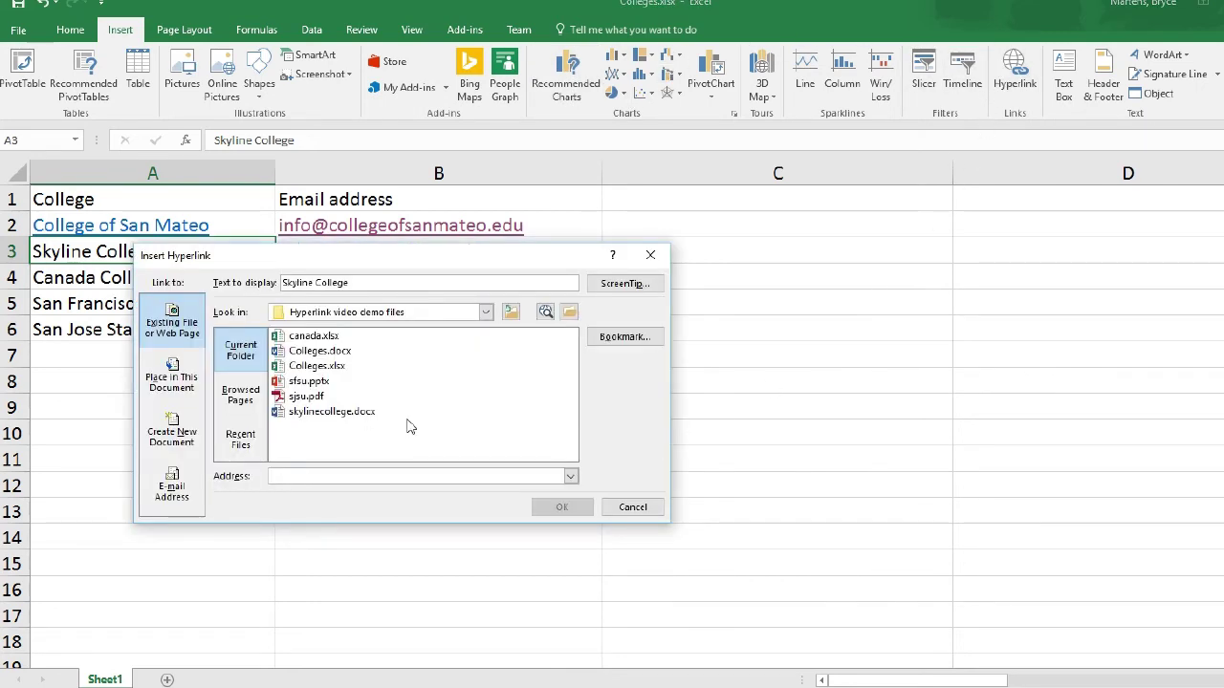
click(344, 418)
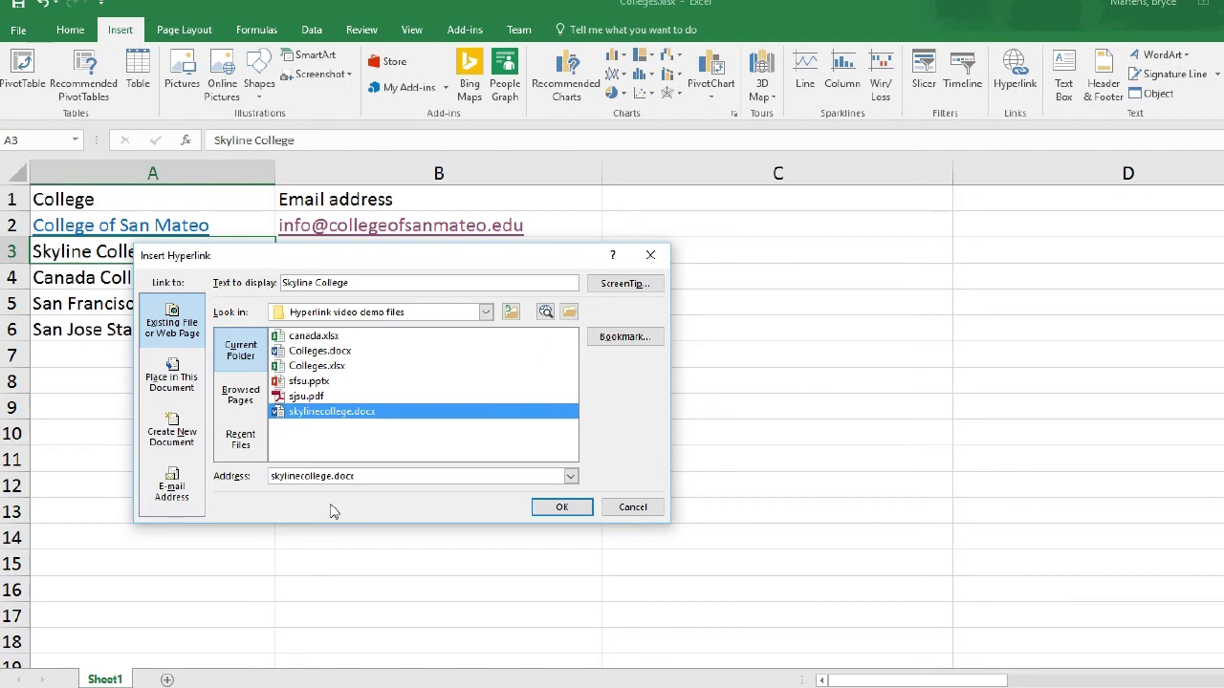
click(555, 509)
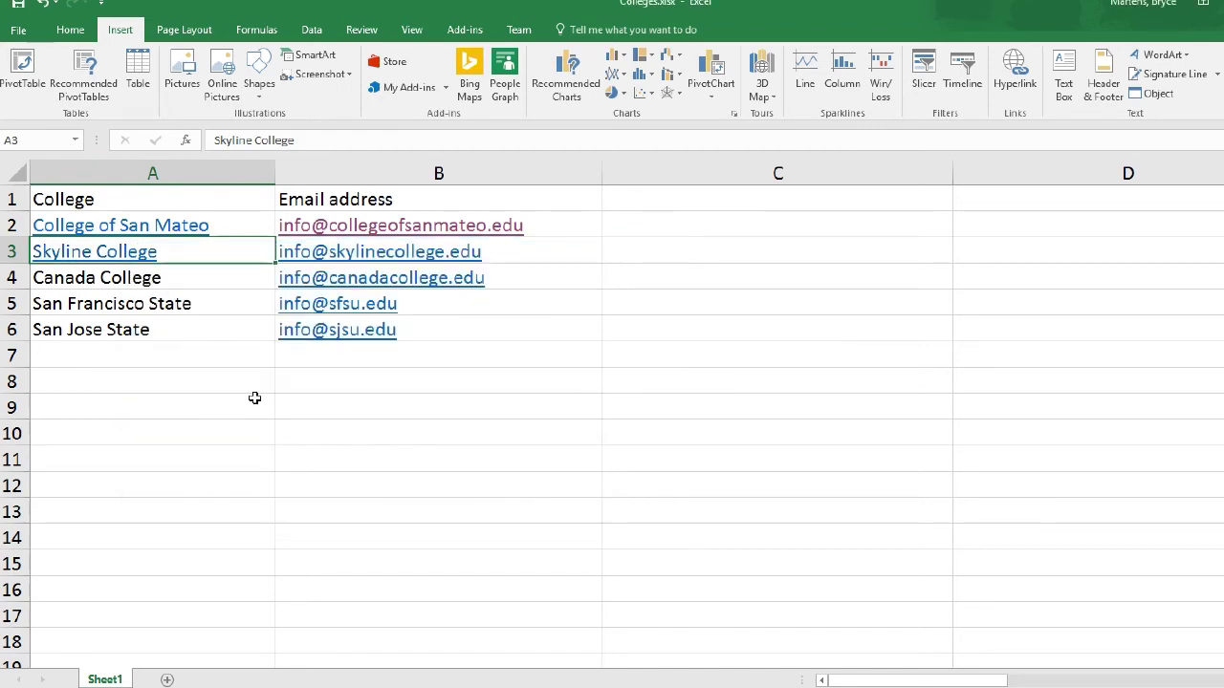
- Insert a hyperlink on the Canada College cell A4 to the existing workbook canada.xlsx
click(186, 285)
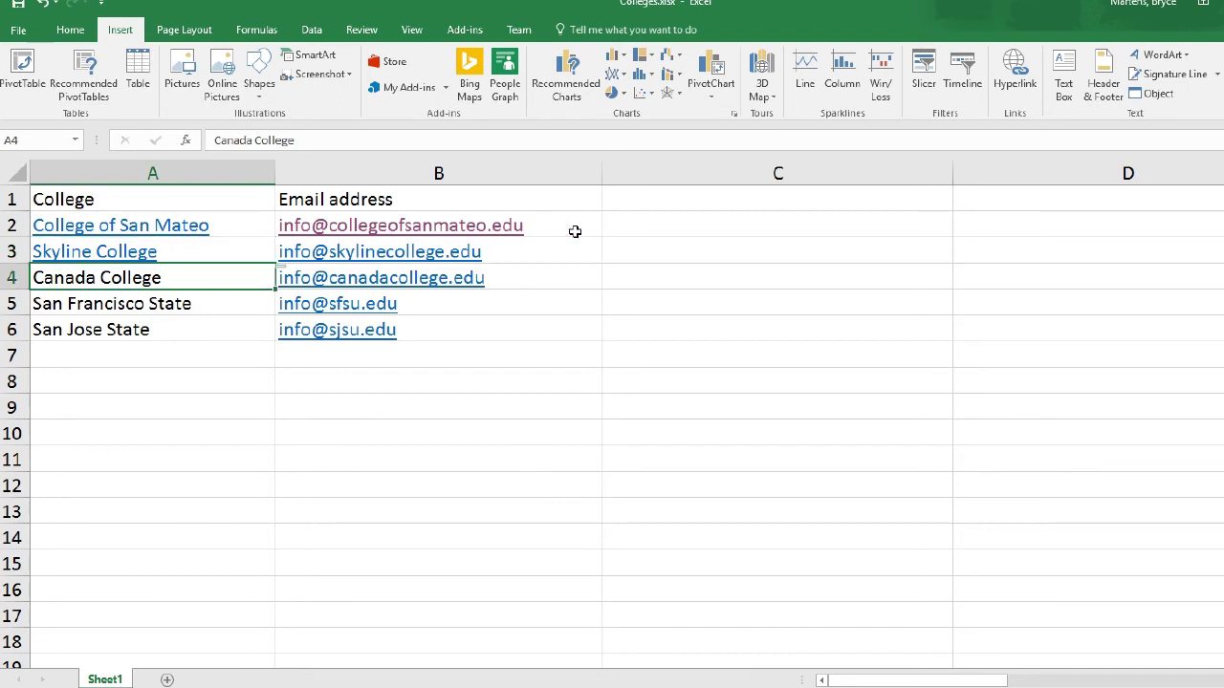
click(1015, 81)
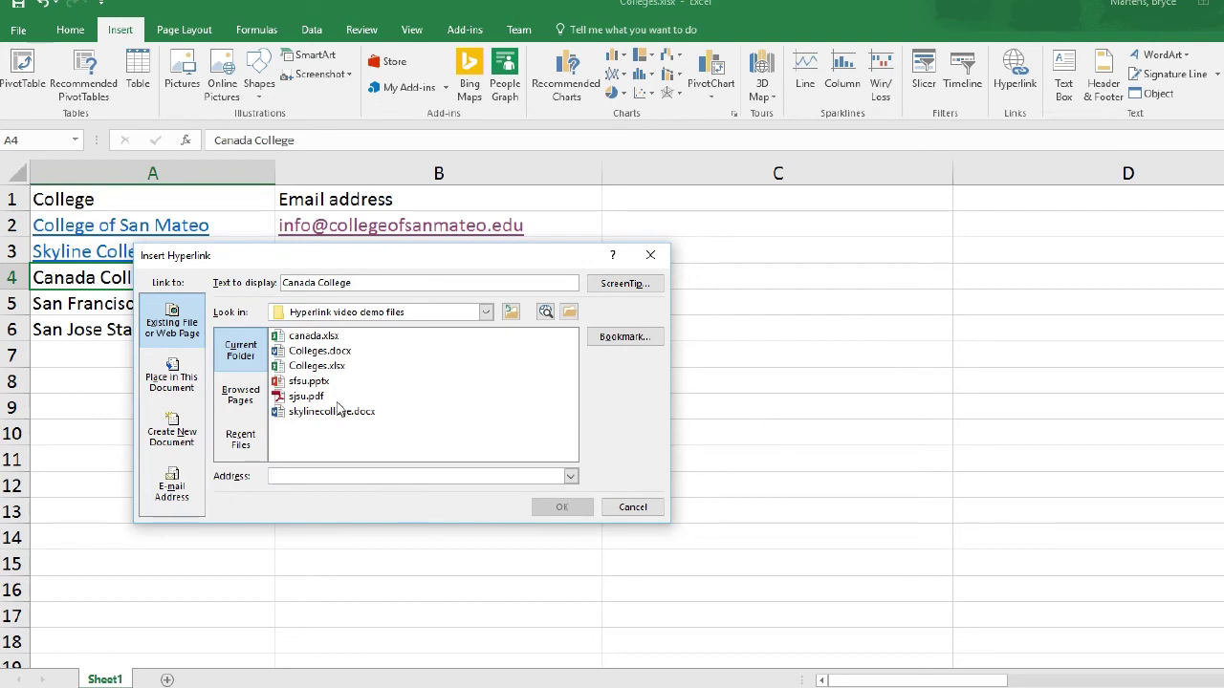
click(329, 337)
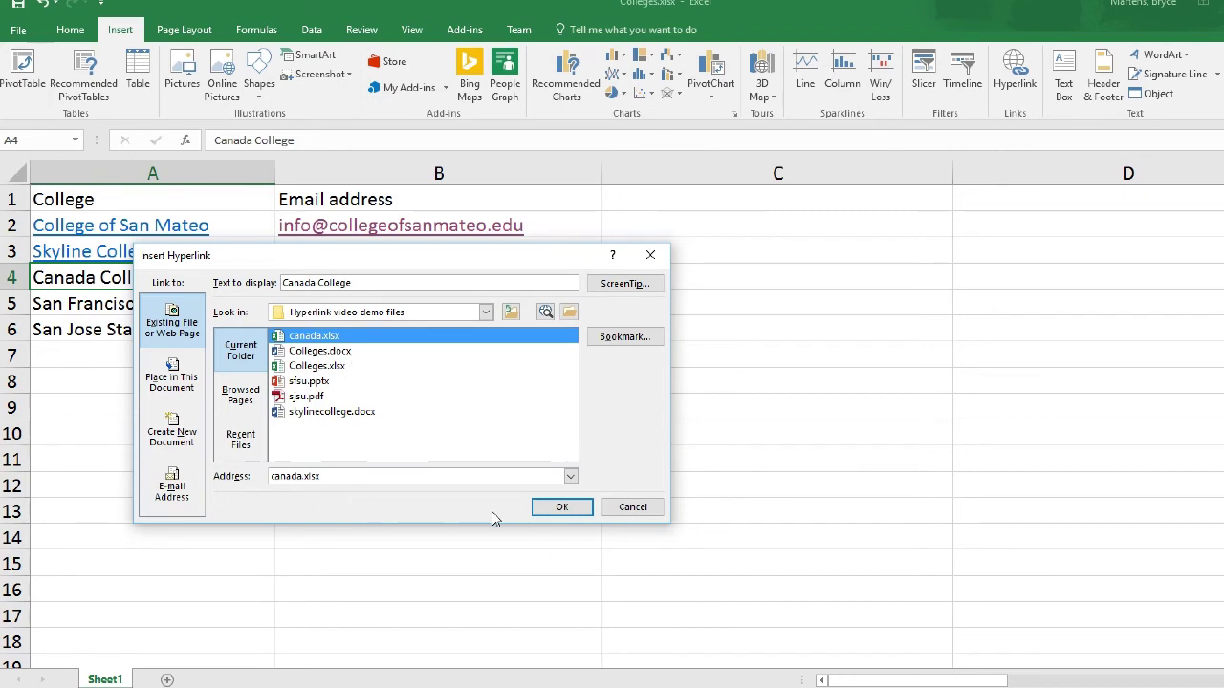
click(561, 507)
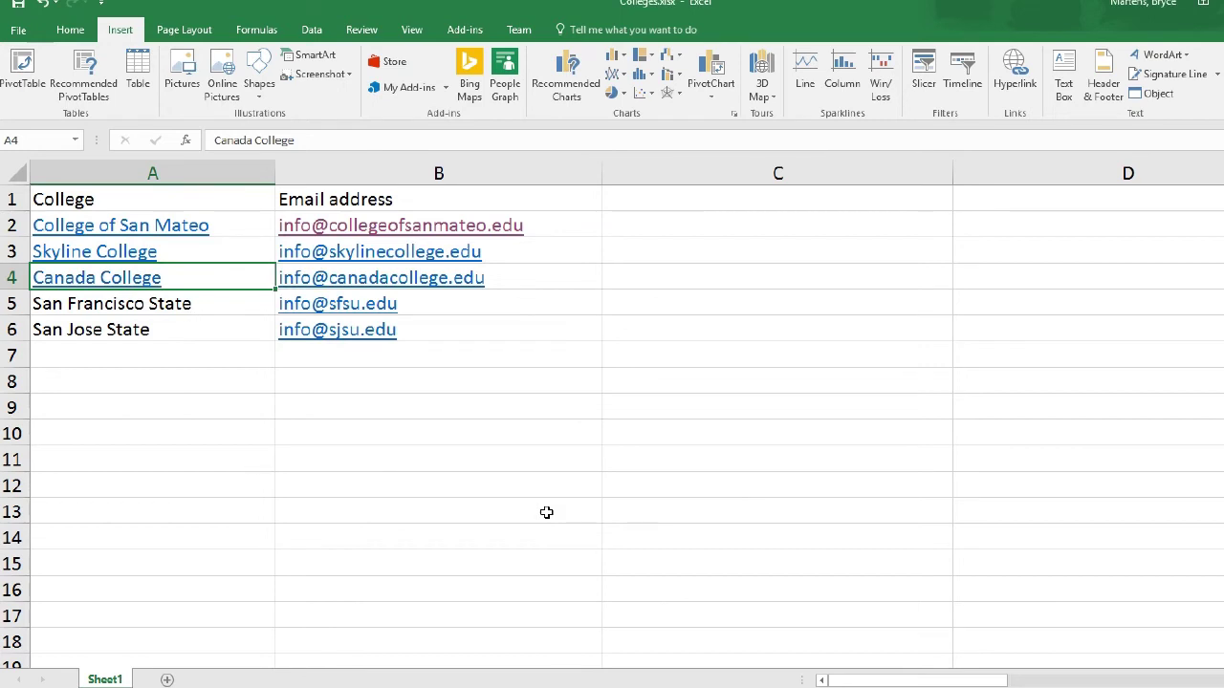
- Insert a hyperlink on the San Francisco State cell A5 to the existing presentation sfsu.pptx
click(176, 306)
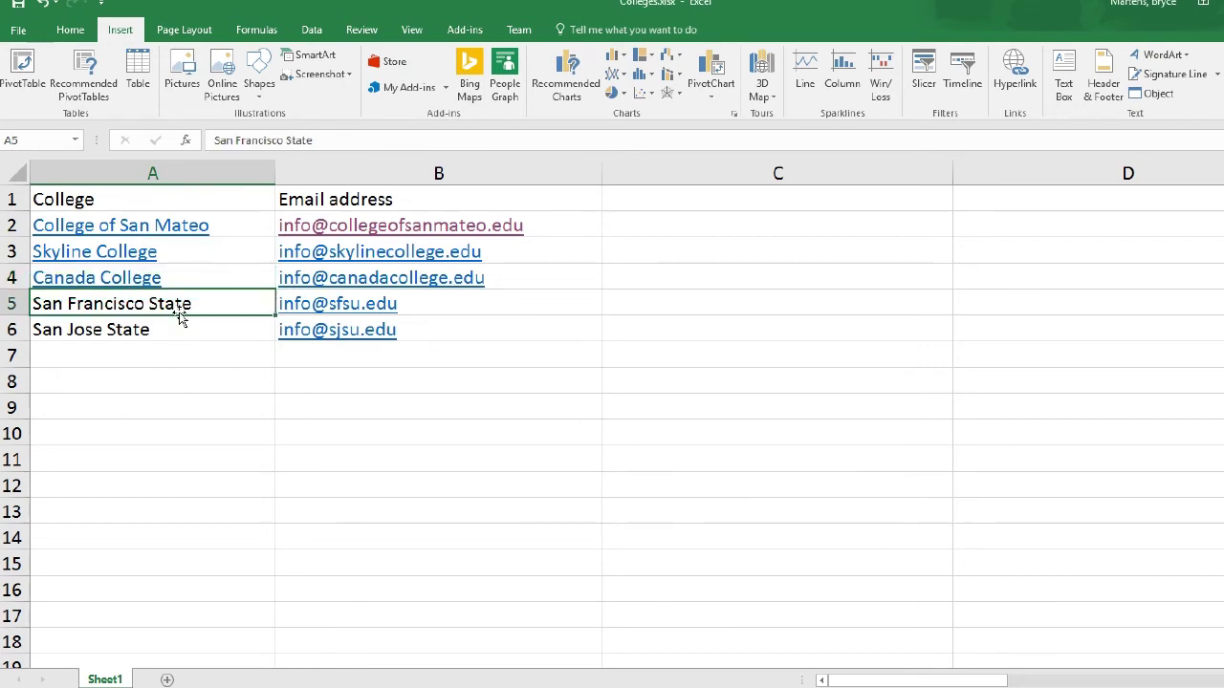
click(1014, 72)
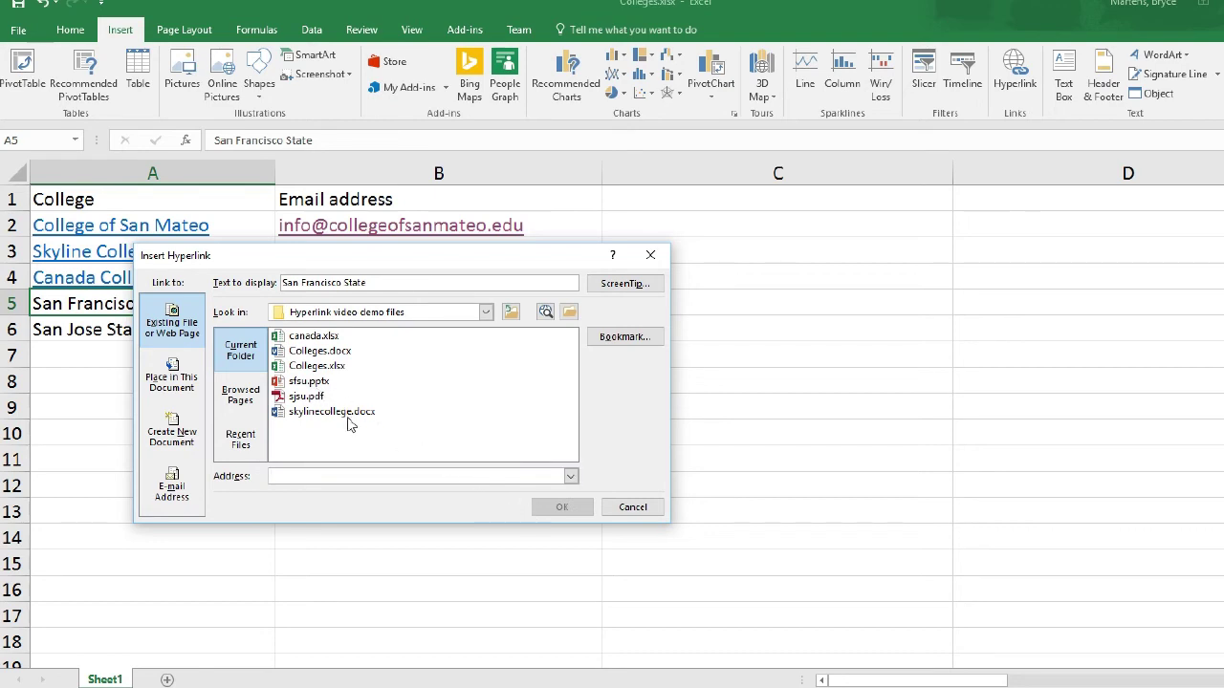
click(320, 385)
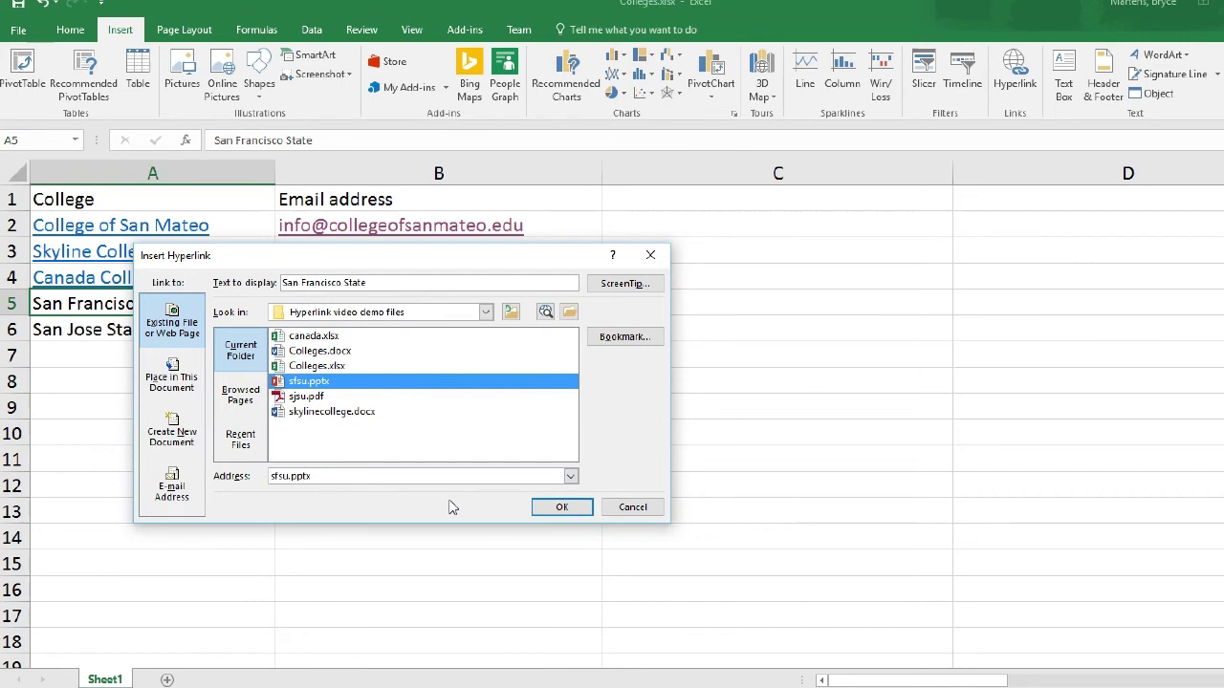
click(560, 507)
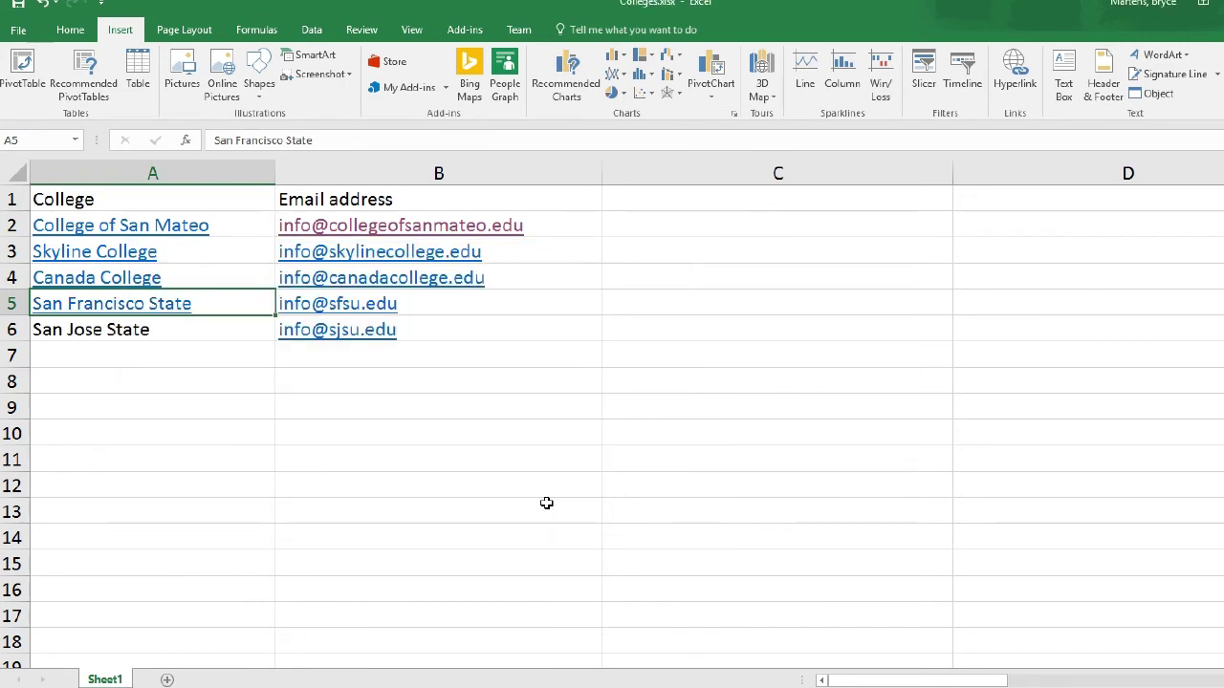
- Insert a hyperlink on the San Jose State cell A6 to the existing file sjsu.pdf
click(141, 330)
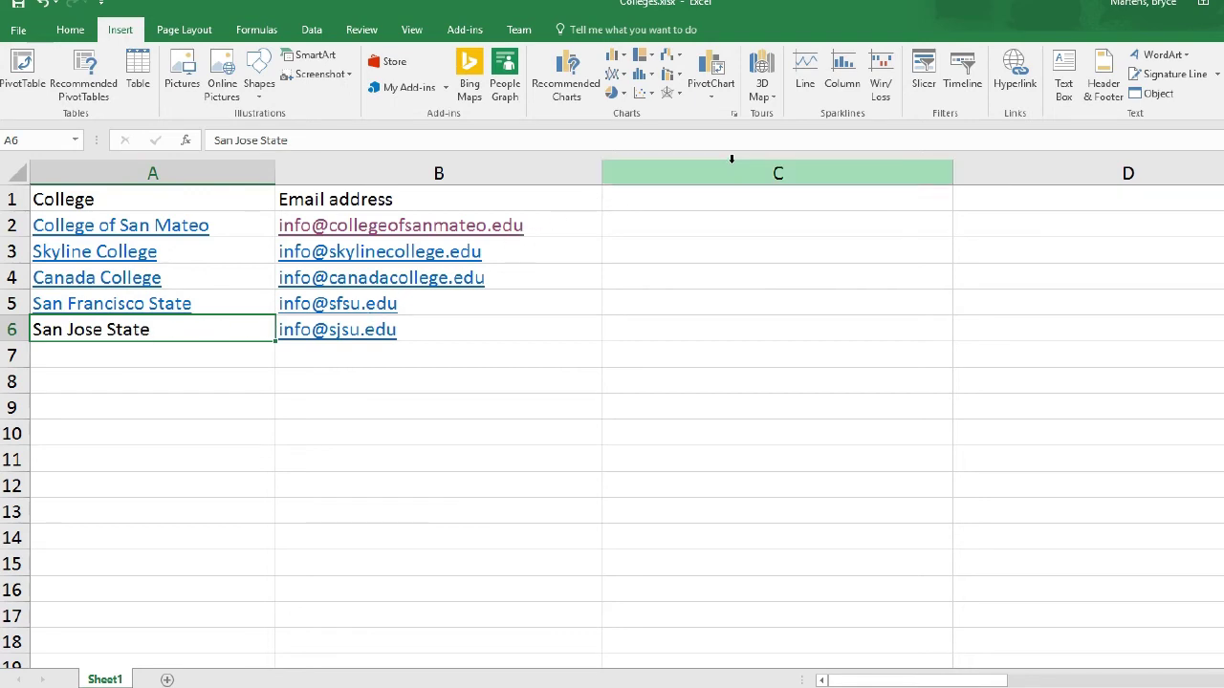
click(1019, 92)
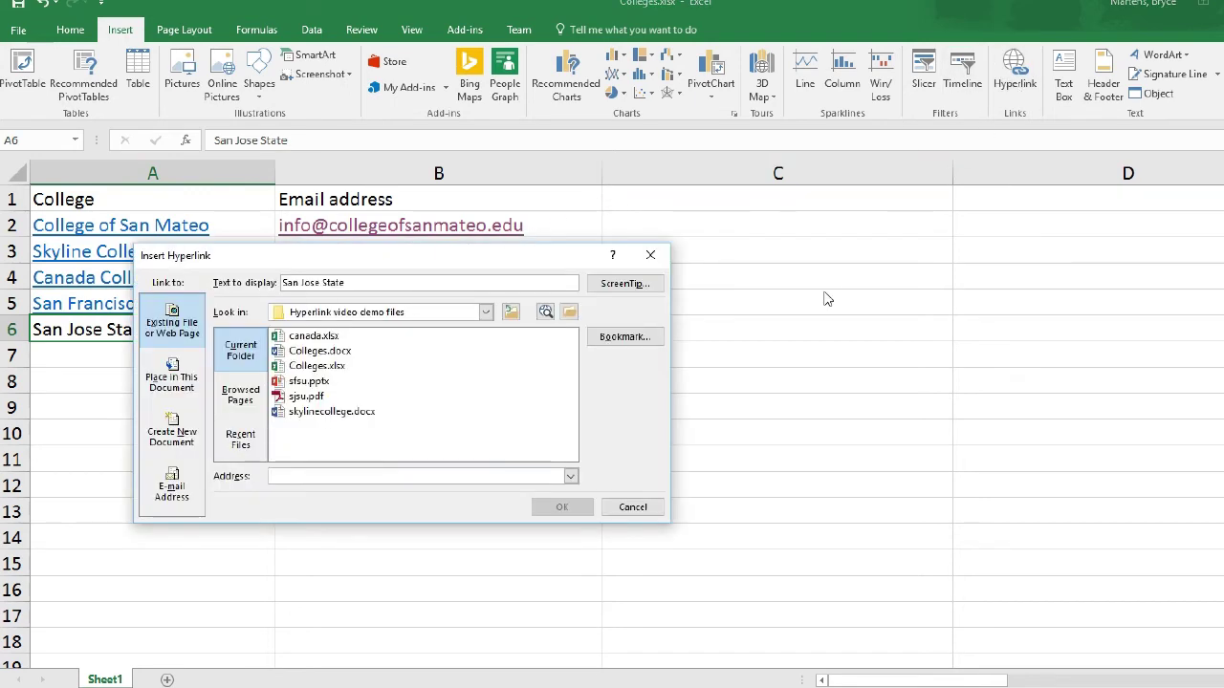
click(311, 396)
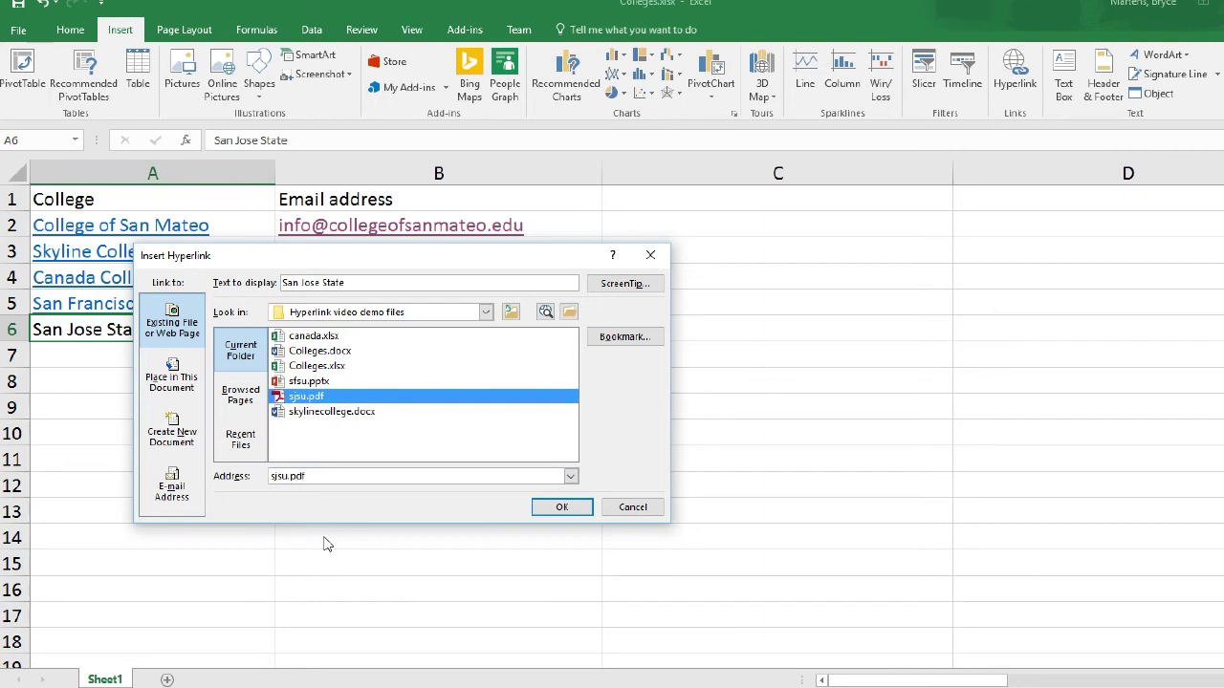
click(560, 507)
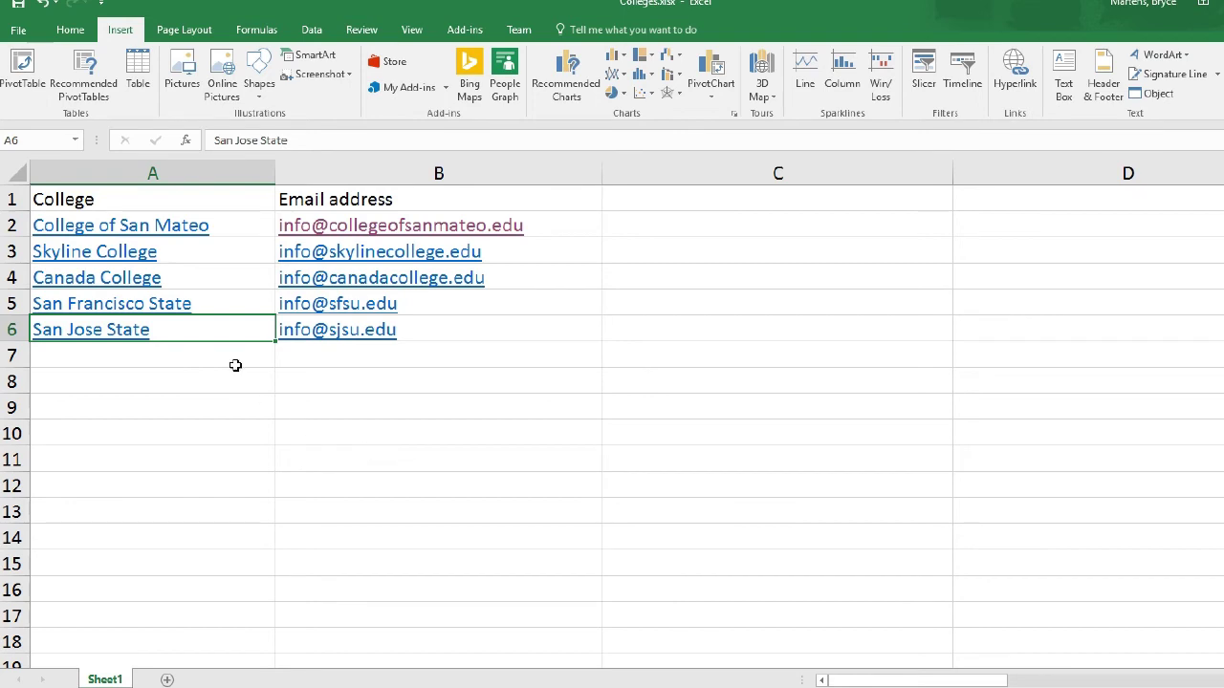
- Test the College of San Mateo and Skyline College hyperlinks in column A, returning to the Excel workbook after each
click(191, 235)
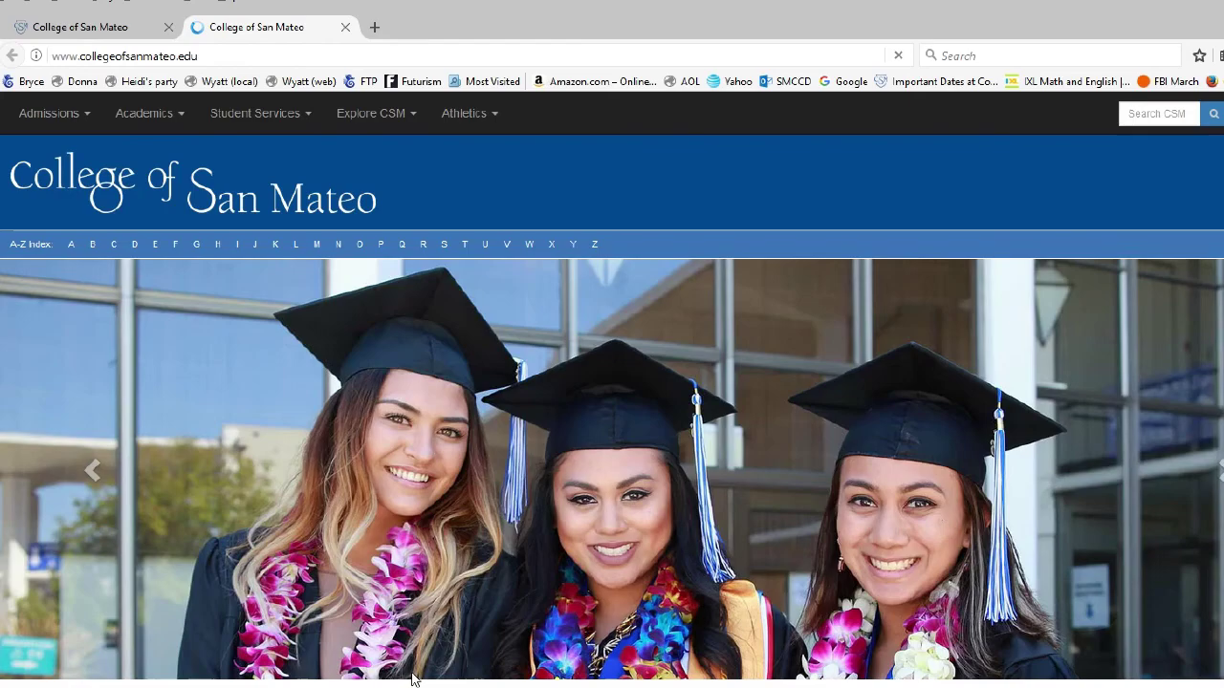
key(alt+Tab)
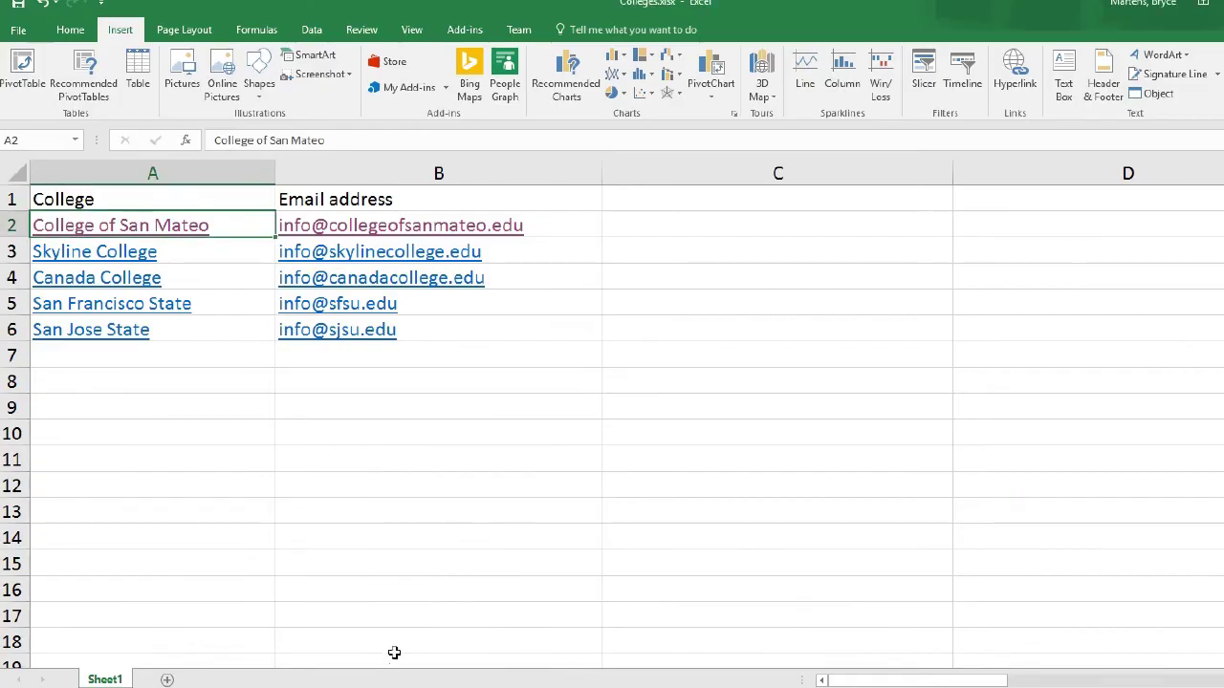
click(108, 251)
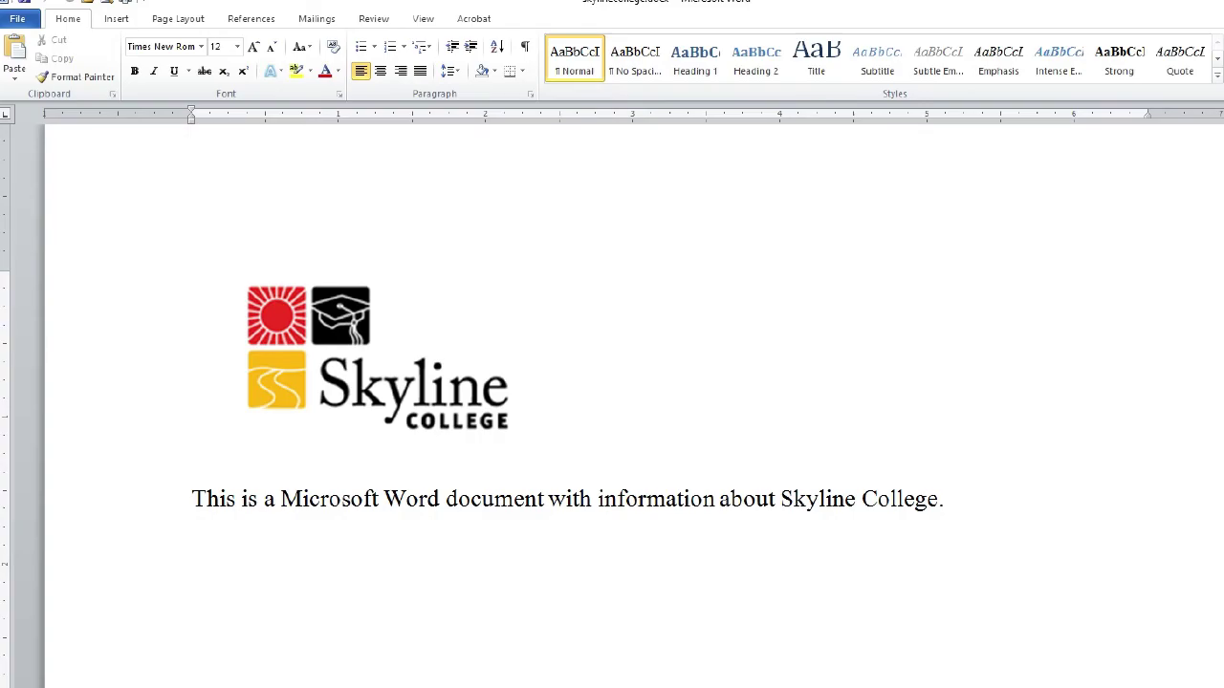
click(468, 636)
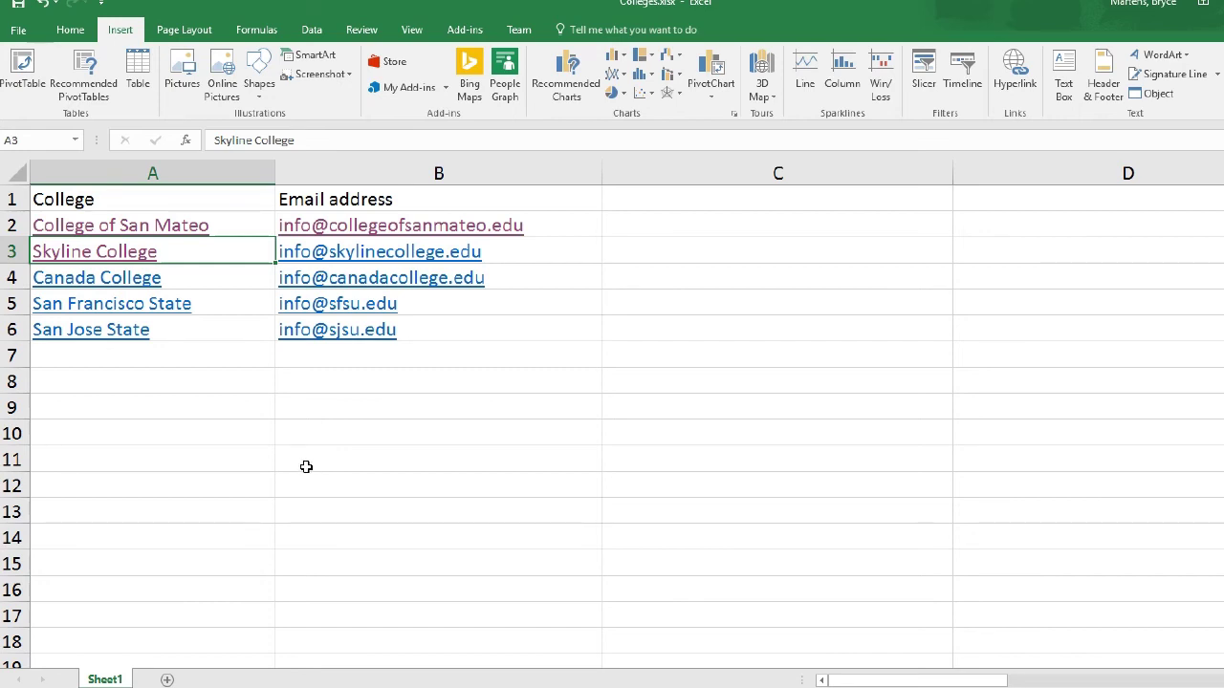
- Test the Canada College hyperlink in cell A4 and return from canada.xlsx to the Colleges.xlsx workbook
click(145, 279)
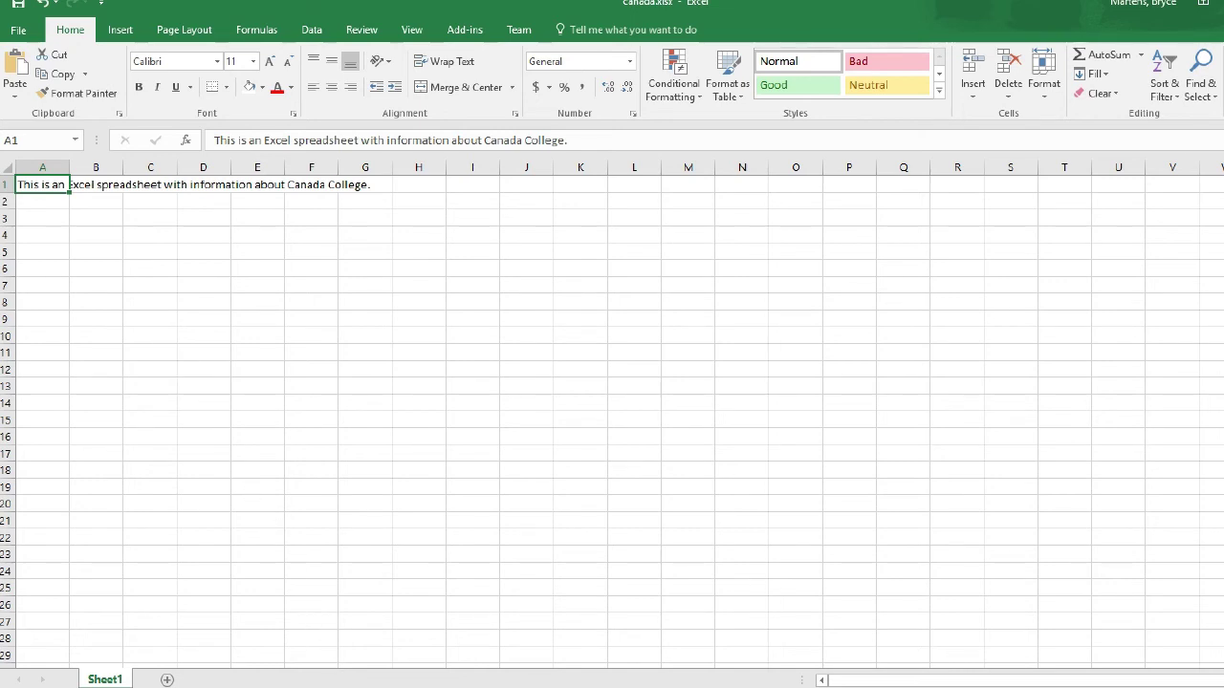
mouse_move(426, 687)
mouse_move(468, 686)
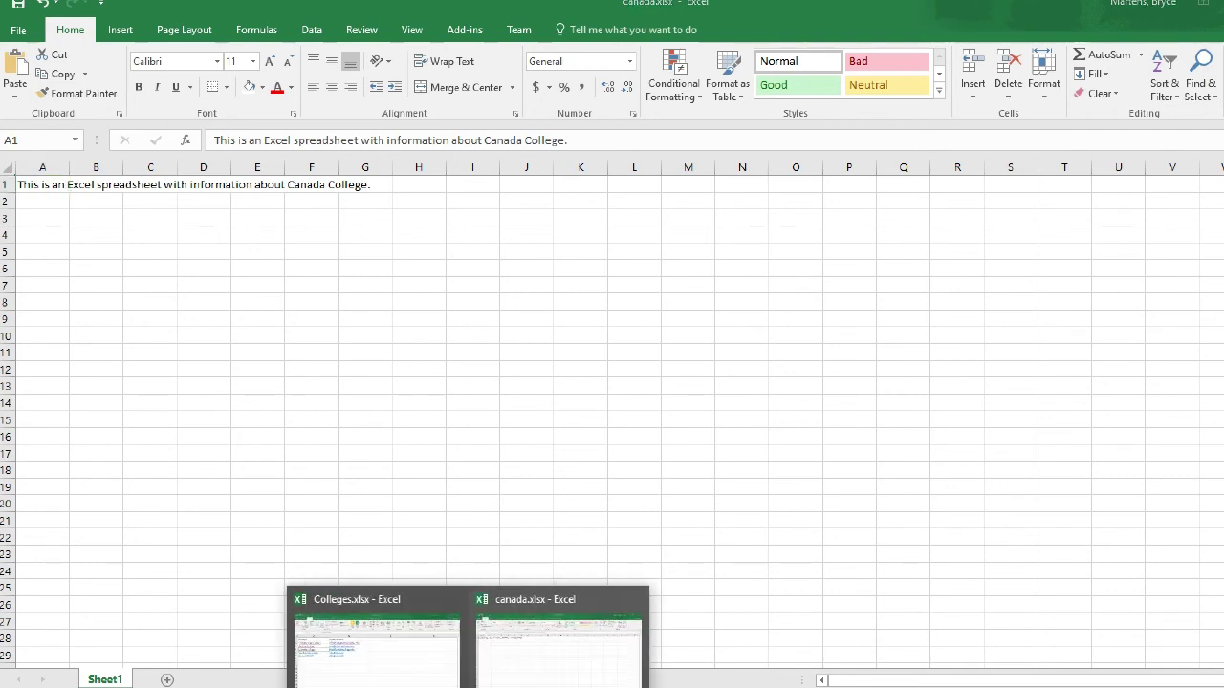
click(383, 610)
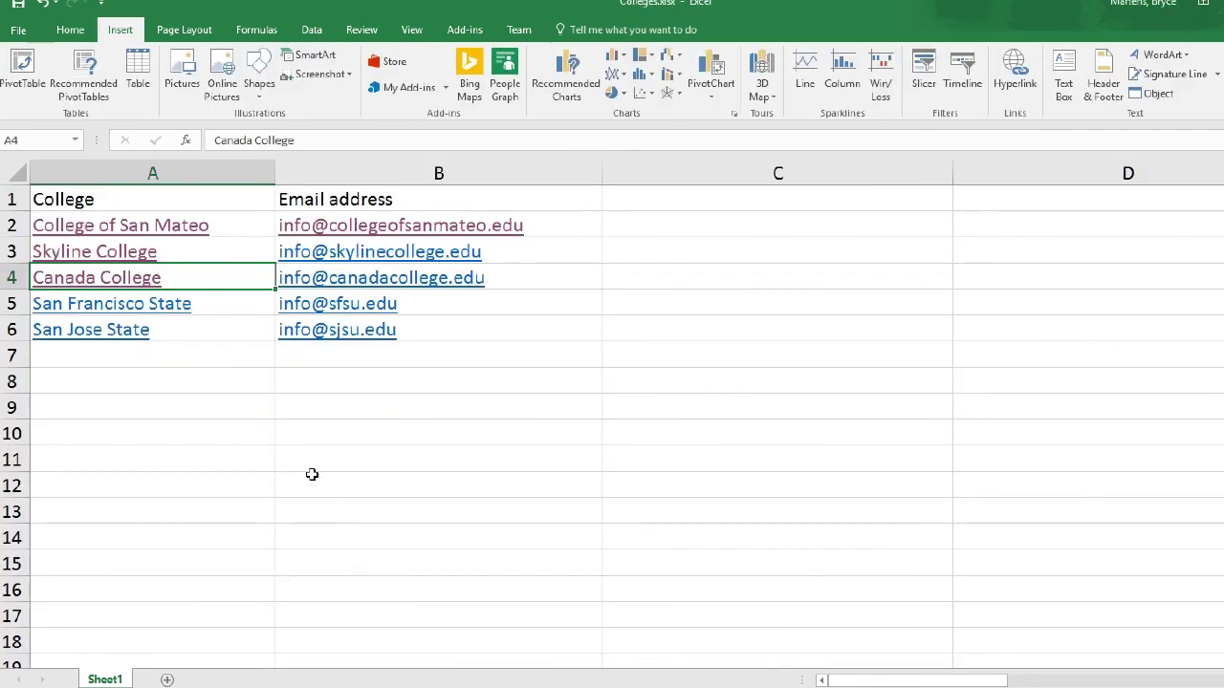
- Test the San Francisco State link in A5, viewing sfsu.pptx in PowerPoint, and the San Jose State link in A6 after returning to Colleges.xlsx in Excel
click(189, 304)
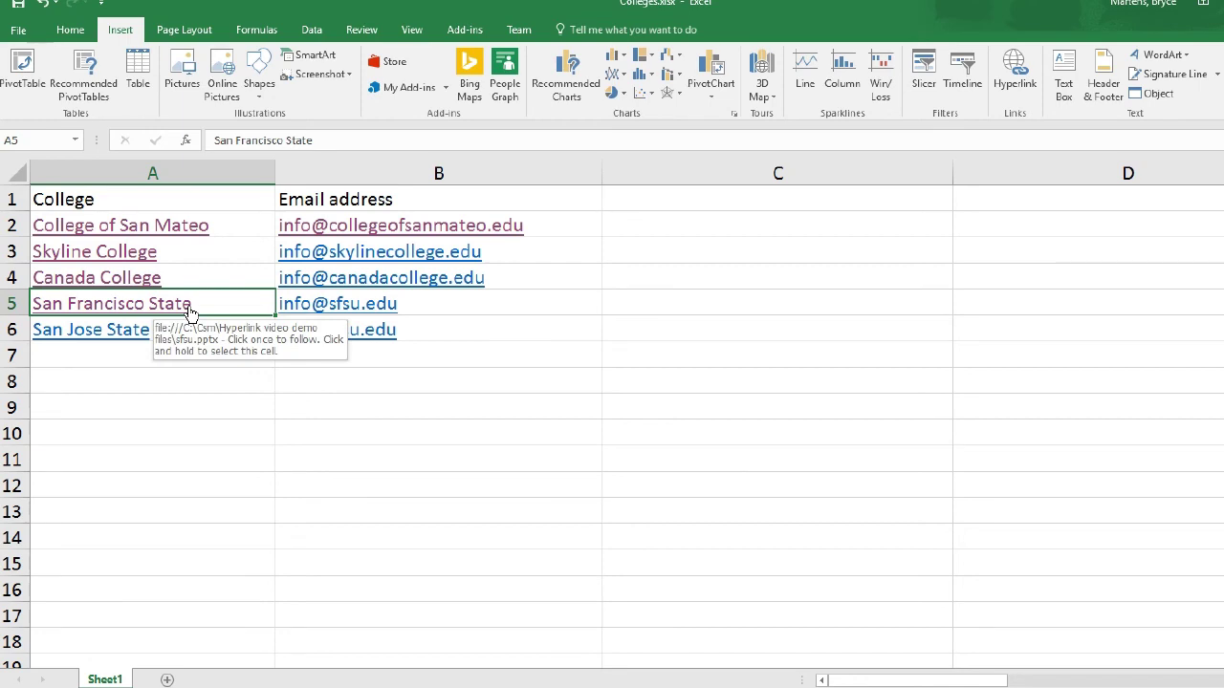
click(427, 687)
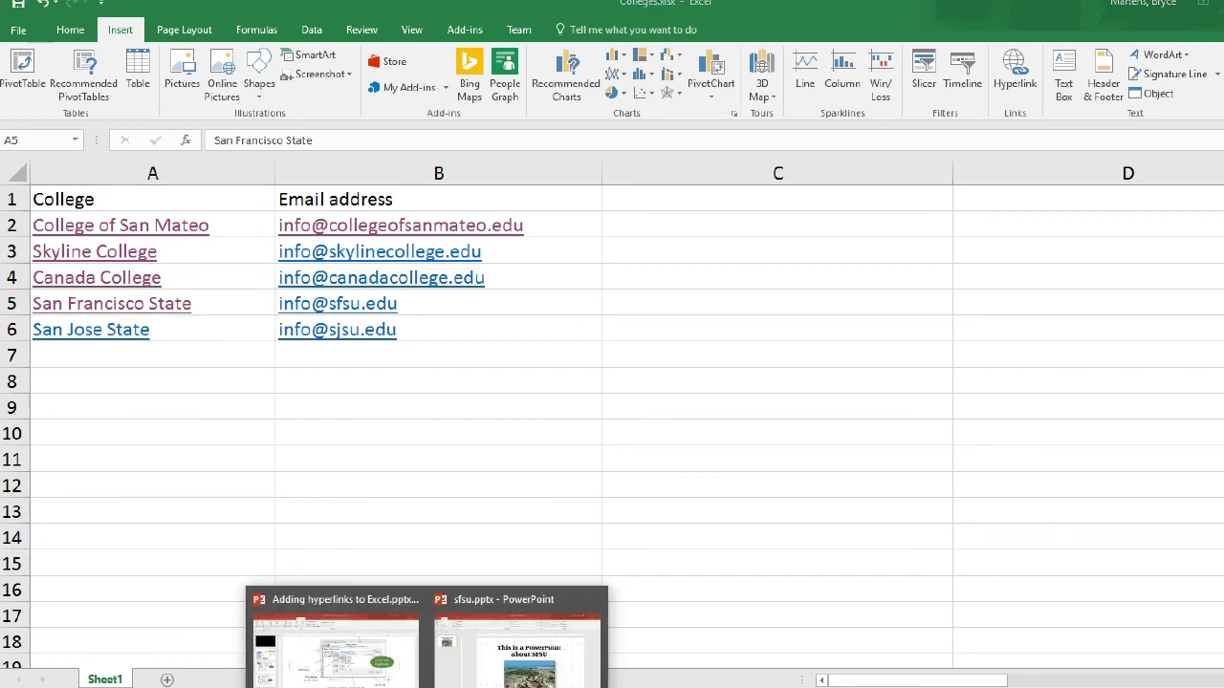
click(476, 612)
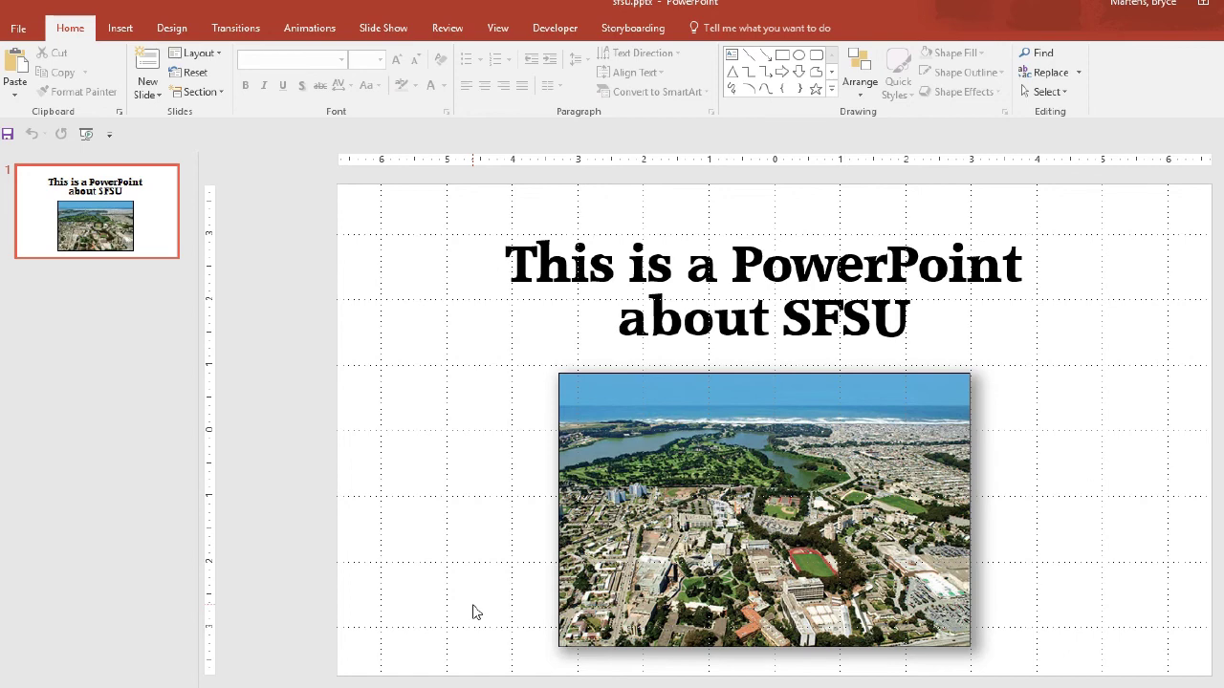
mouse_move(467, 687)
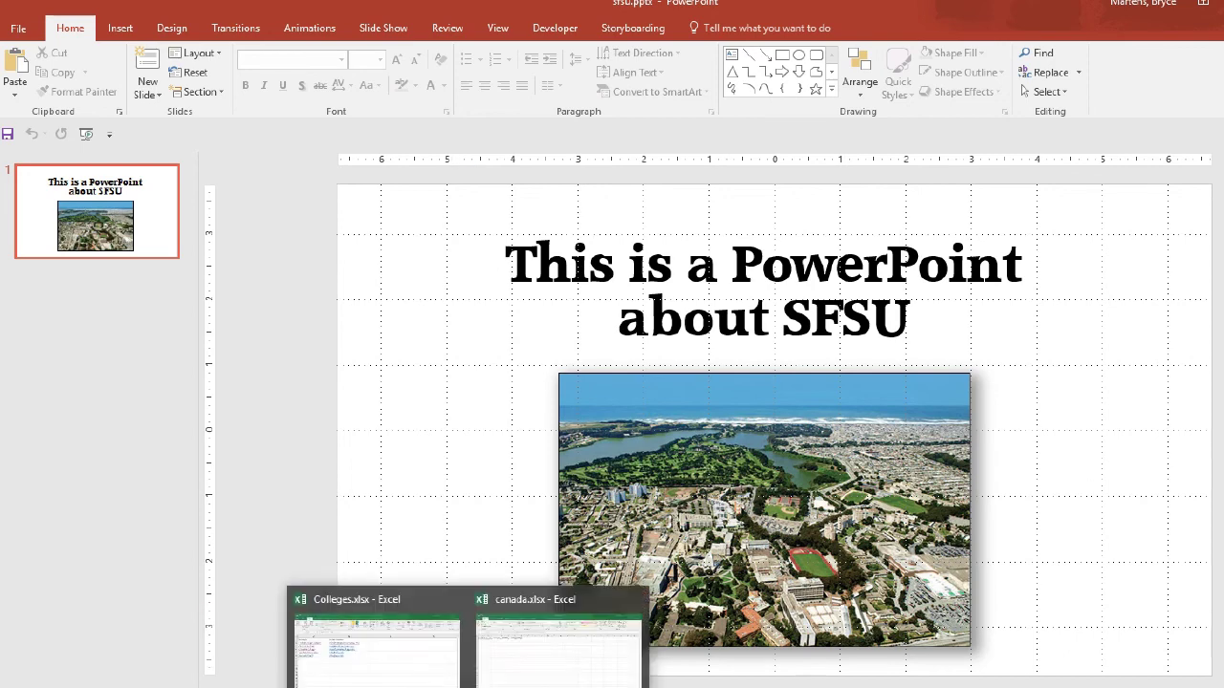
click(399, 610)
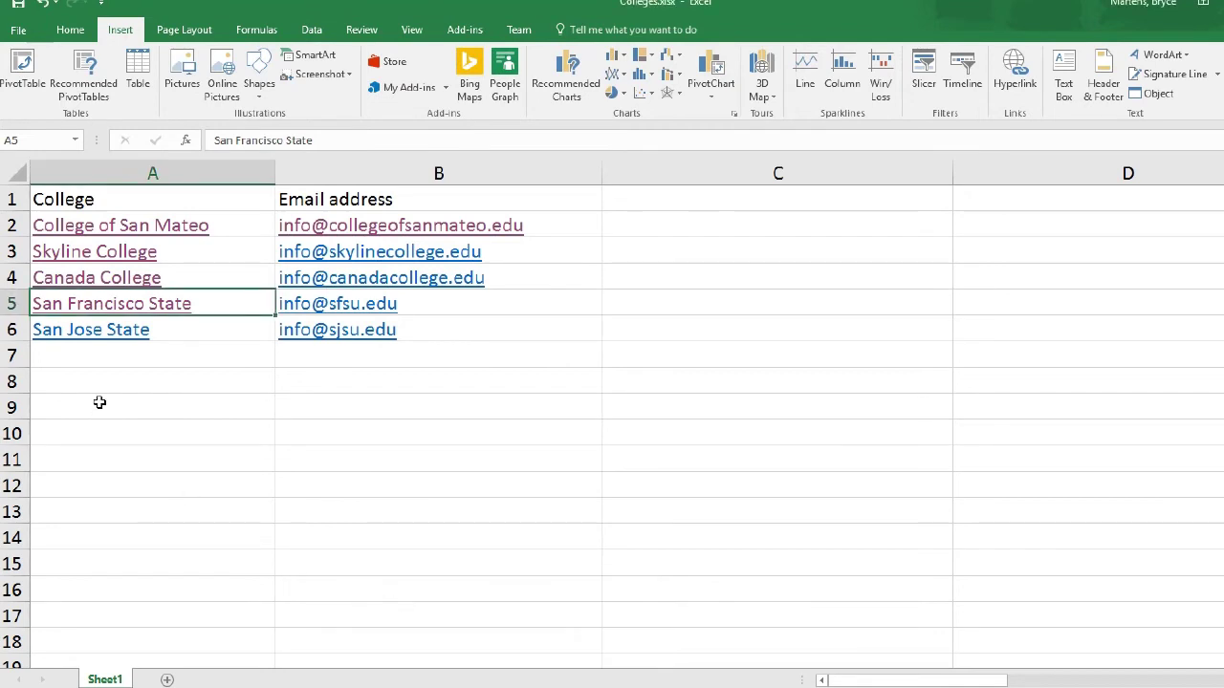
click(133, 330)
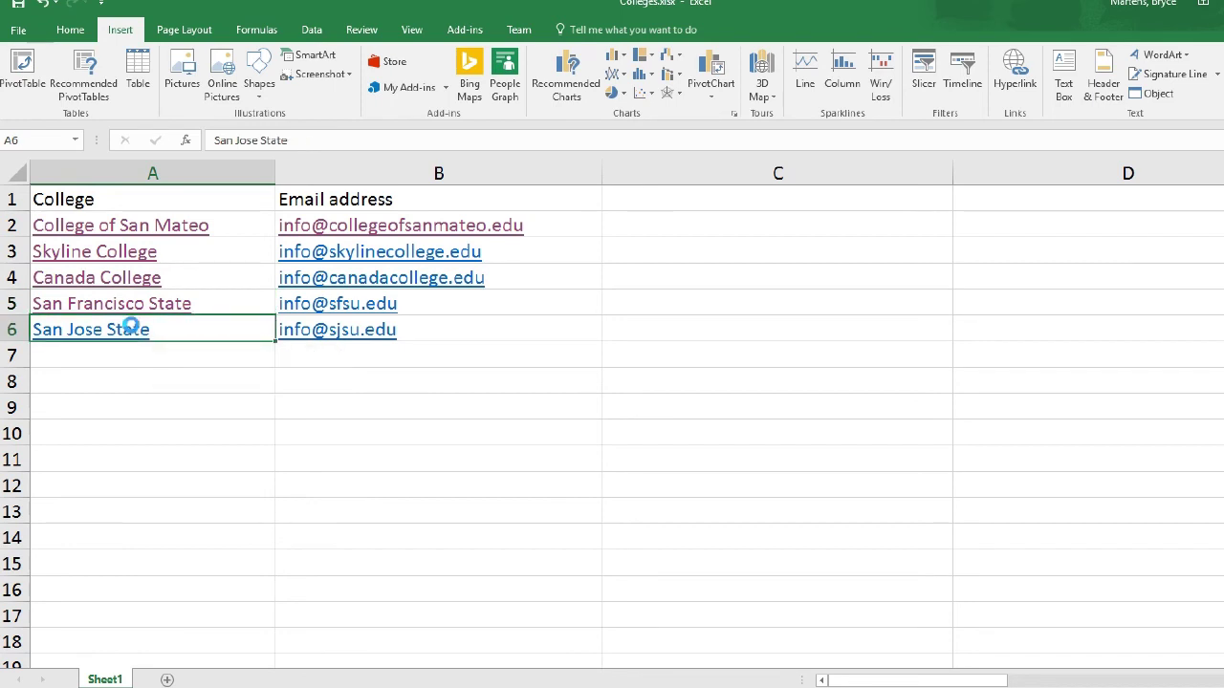
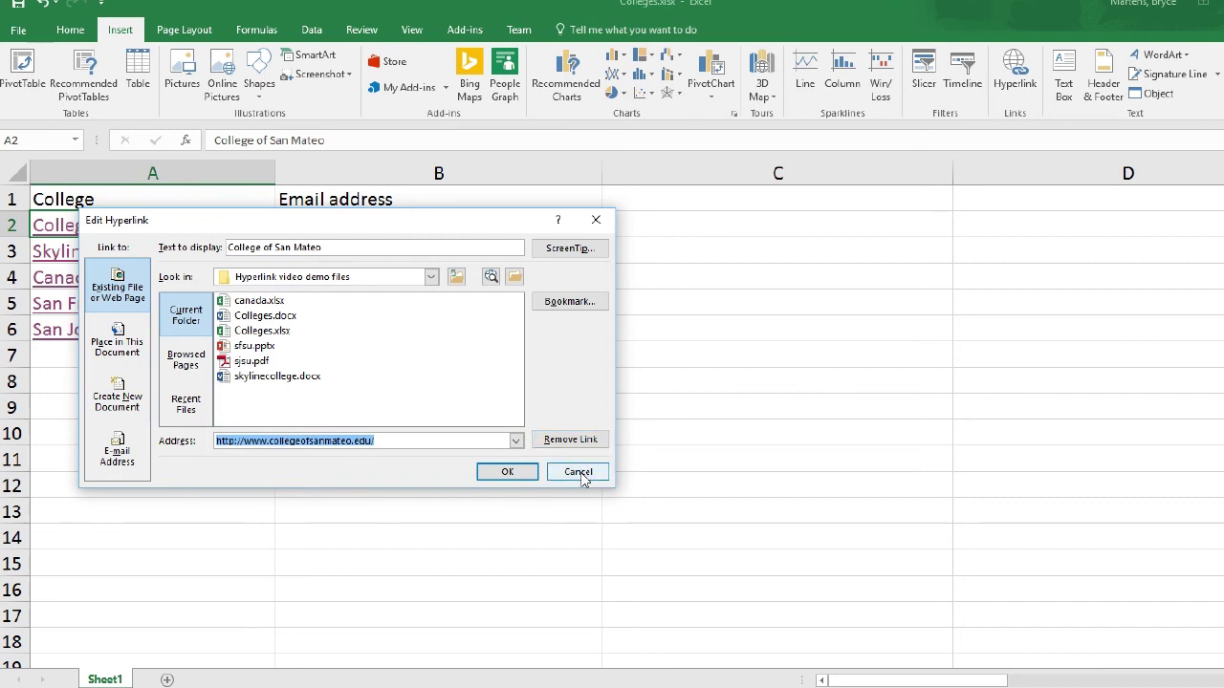
- Cancel editing the College of San Mateo hyperlink and inspect the Skyline College hyperlink settings in cell A3 without changing them
click(578, 472)
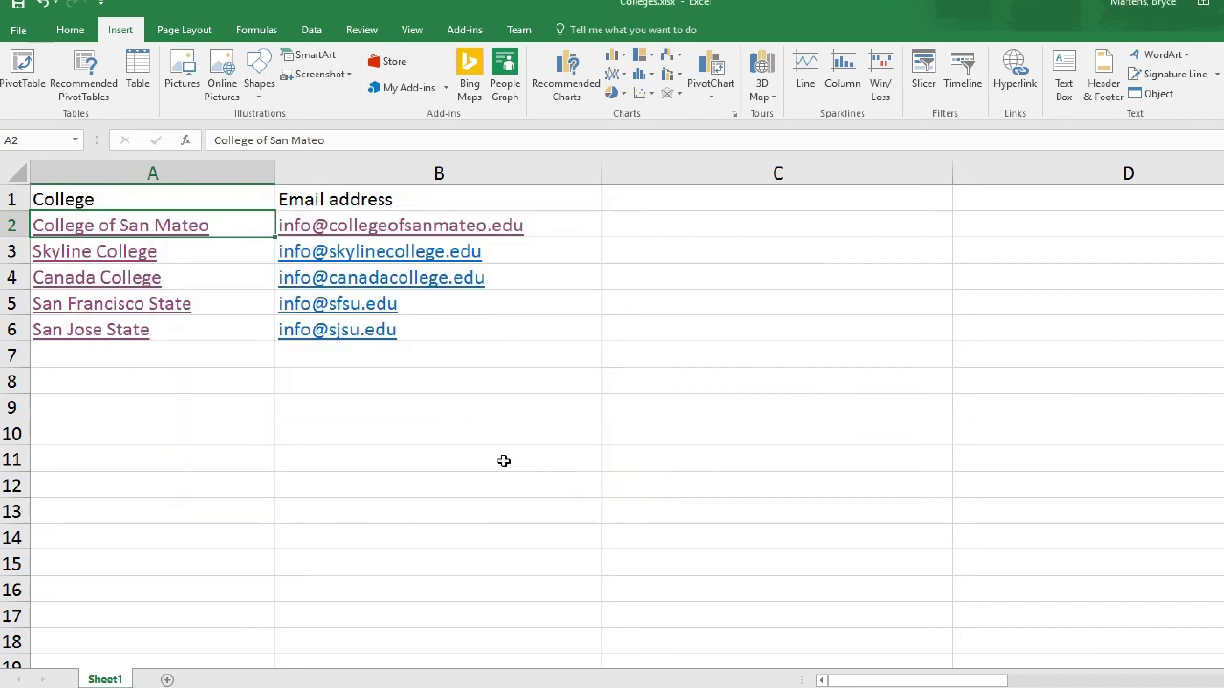
click(192, 250)
right_click(191, 250)
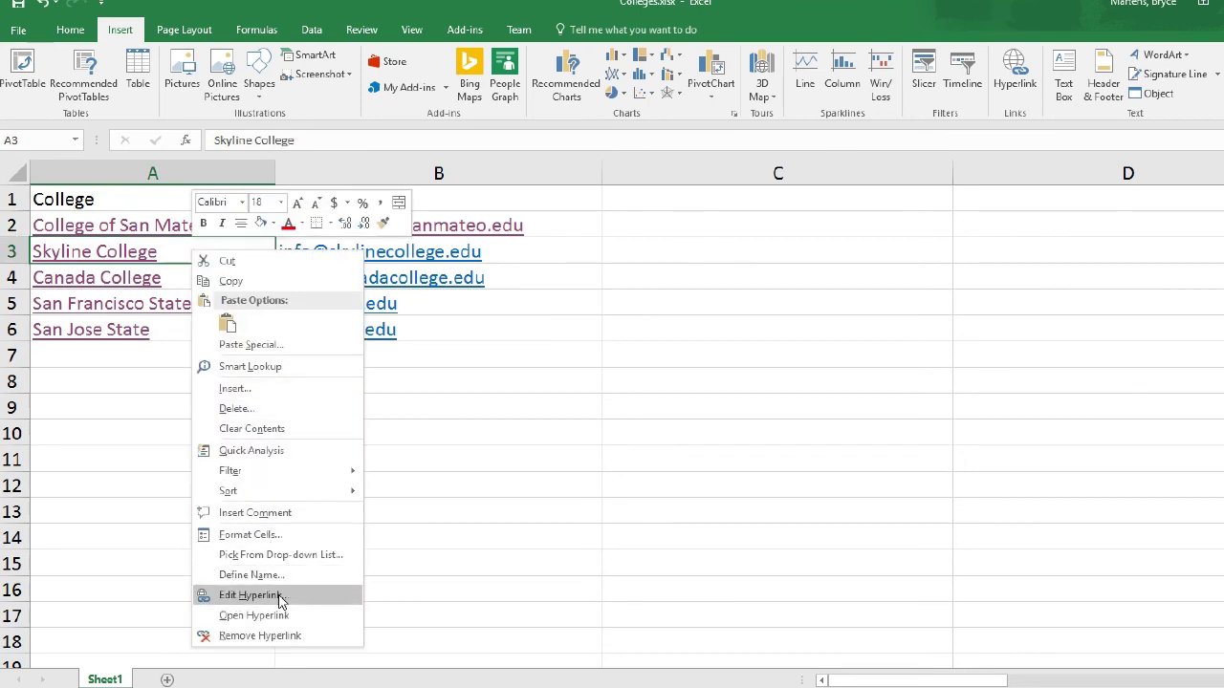
click(244, 595)
drag(322, 442, 371, 251)
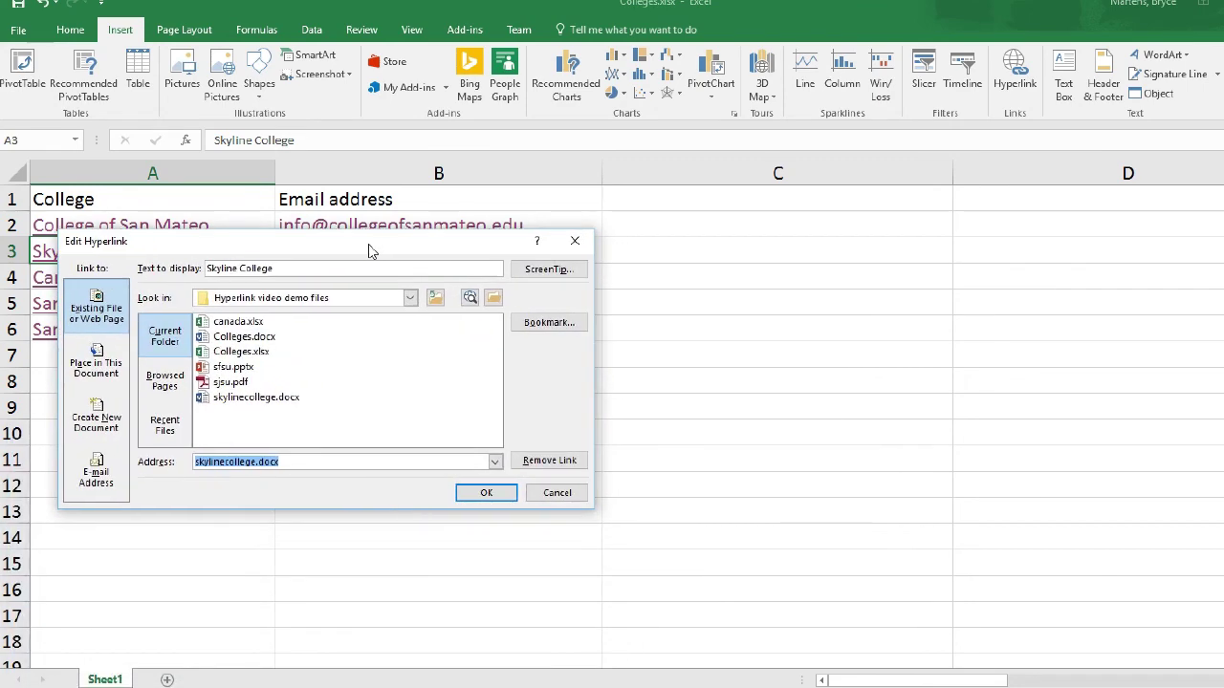
click(556, 492)
- Inspect the settings of the College of San Mateo email hyperlink in cell B2 and cancel without changing them
click(533, 203)
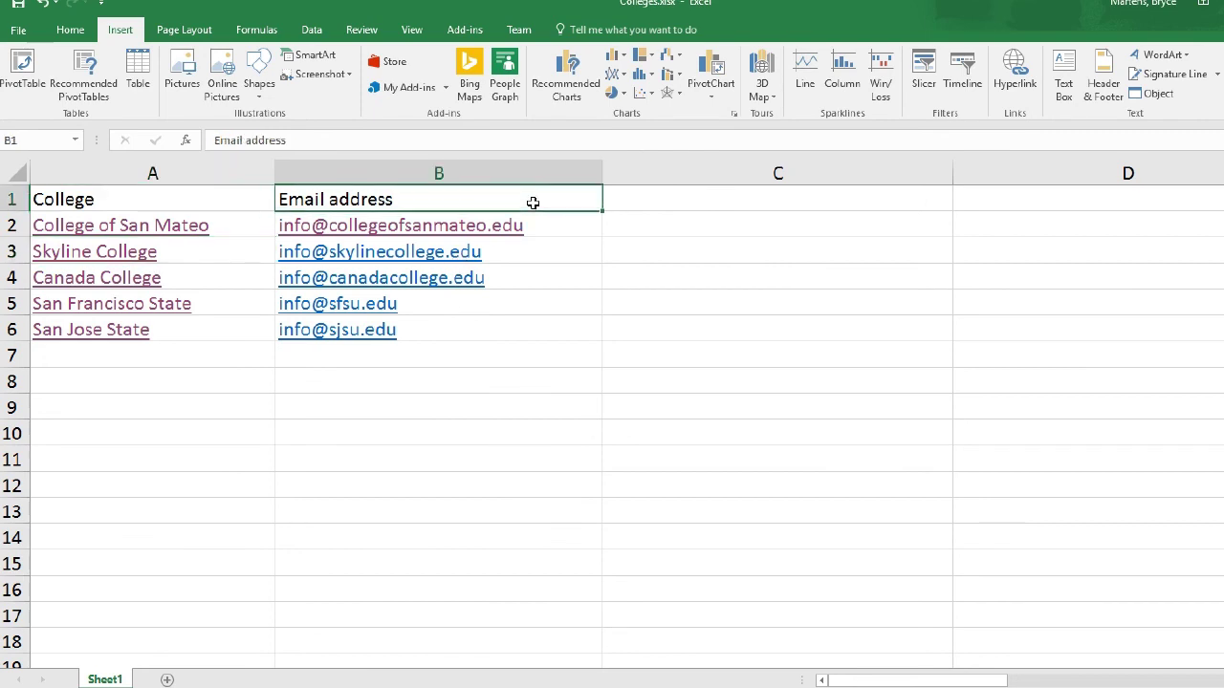
key(Down)
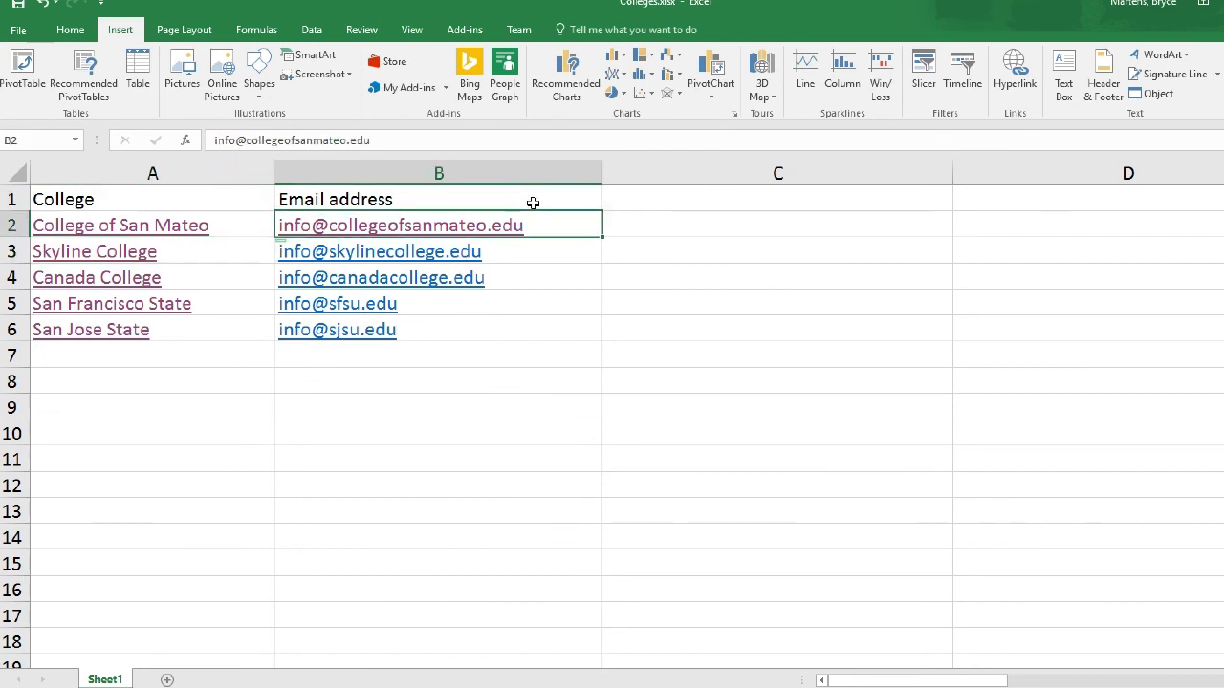
right_click(564, 227)
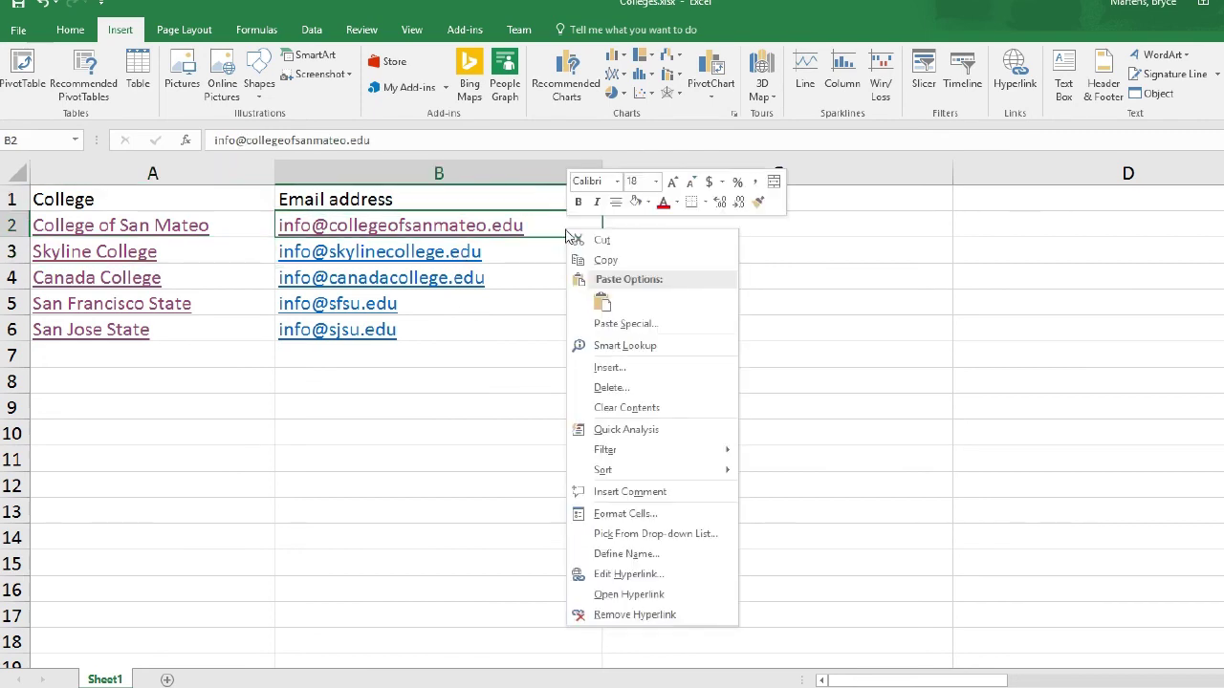
click(649, 576)
drag(657, 431, 507, 215)
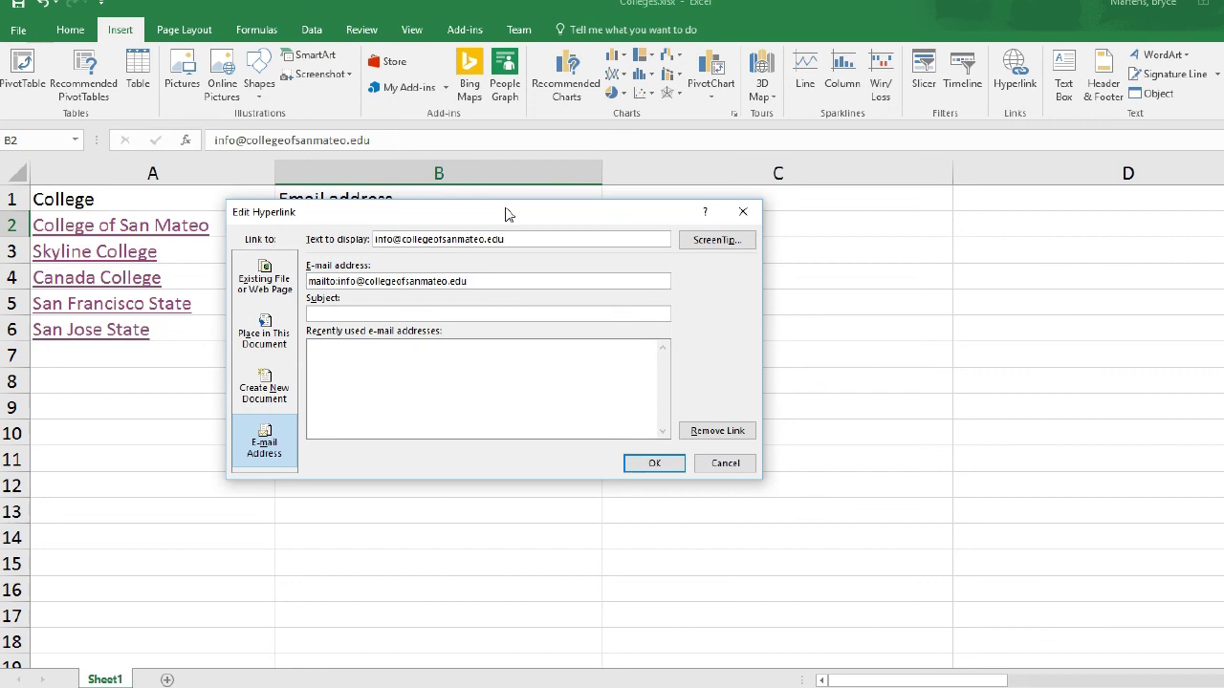
click(712, 463)
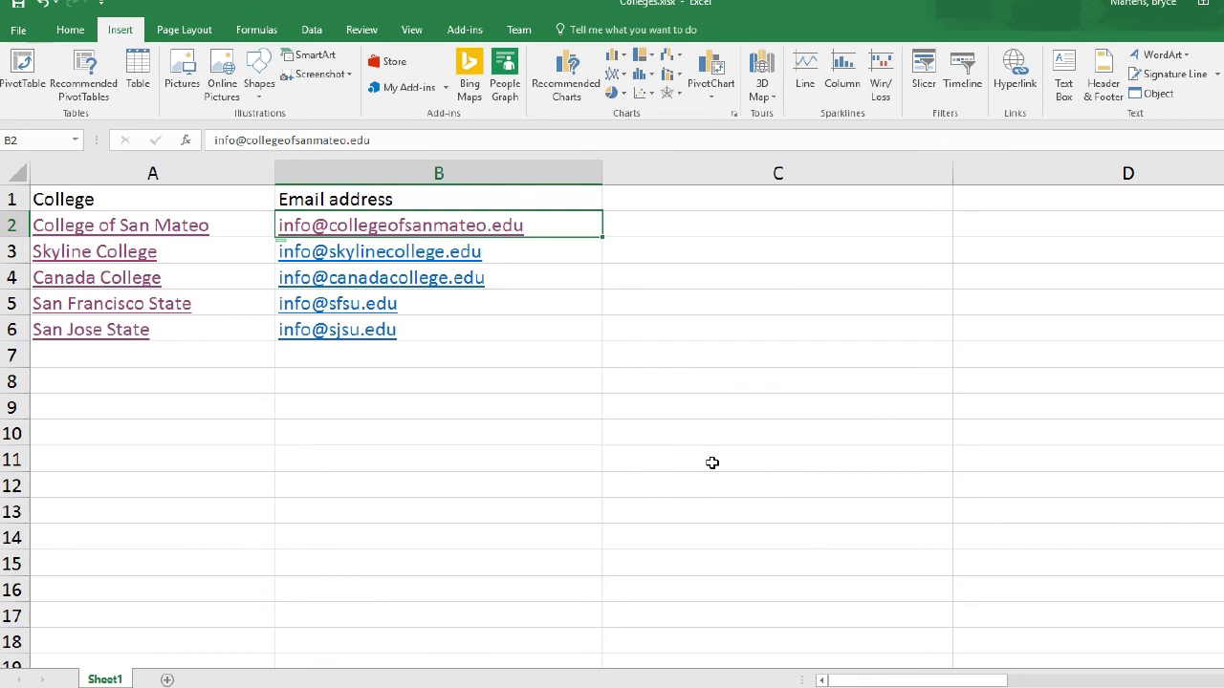